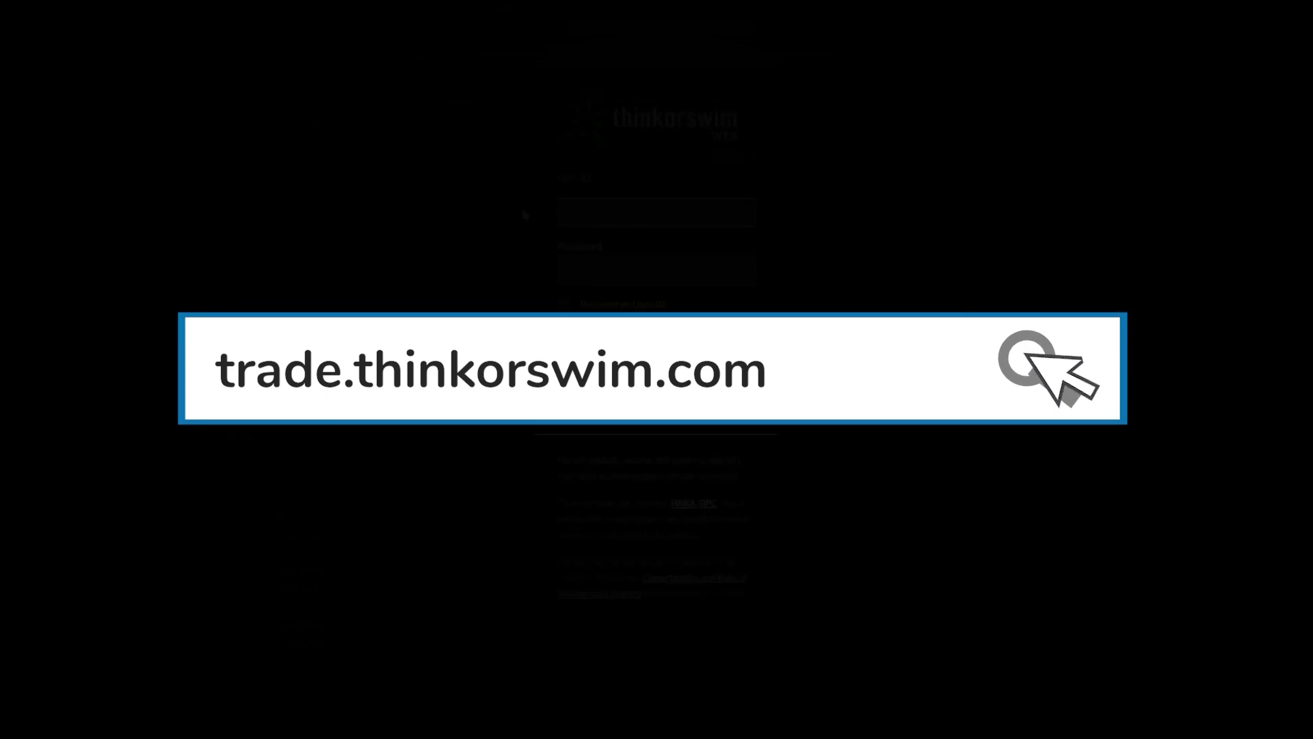
# Step: Log in to thinkorswim Web by entering the account's user ID and password
pyautogui.write('shortth')
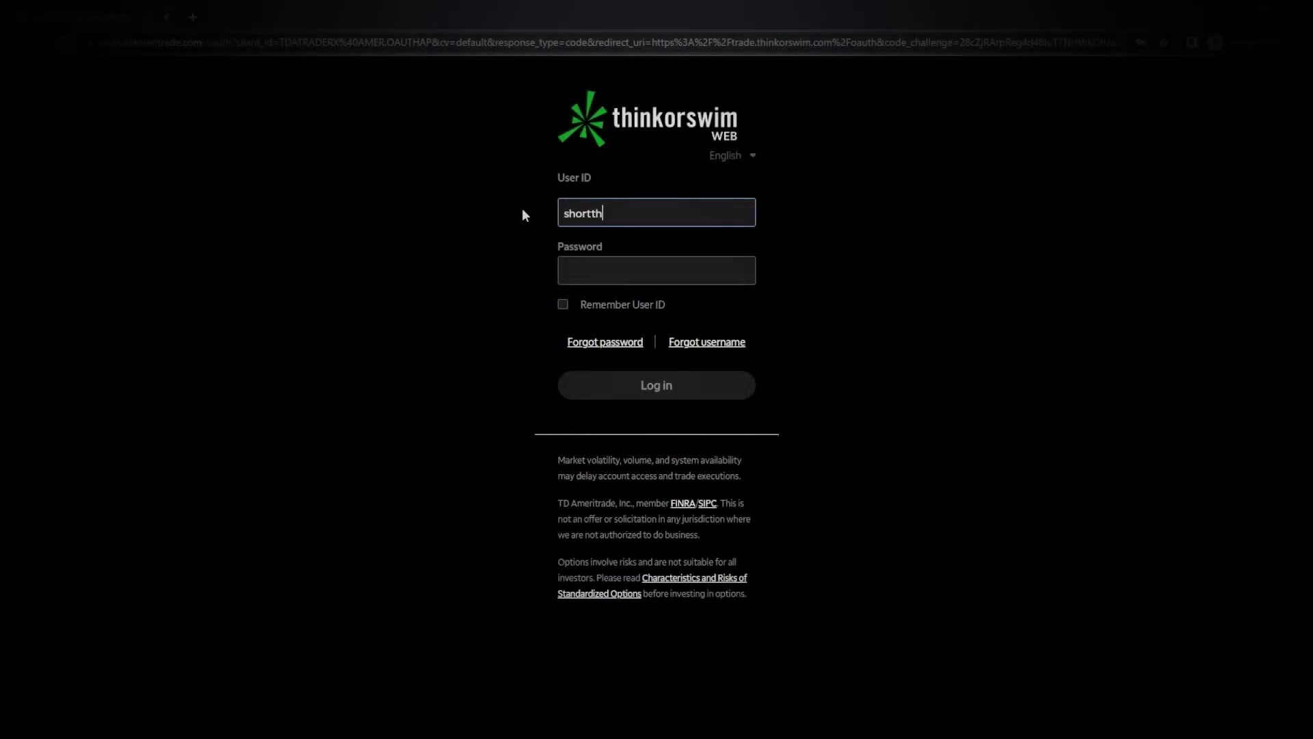
pyautogui.write('estrike')
pyautogui.press('Tab')
pyautogui.write('************')
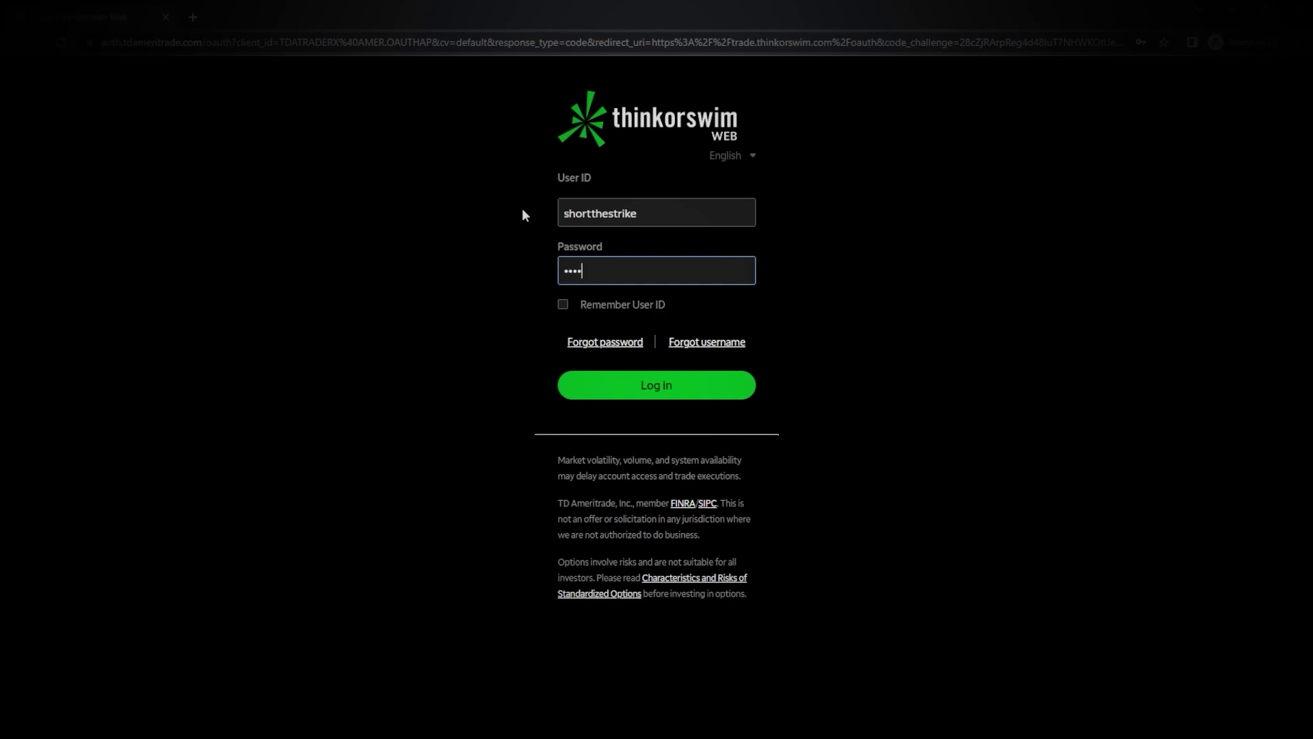
pyautogui.click(617, 401)
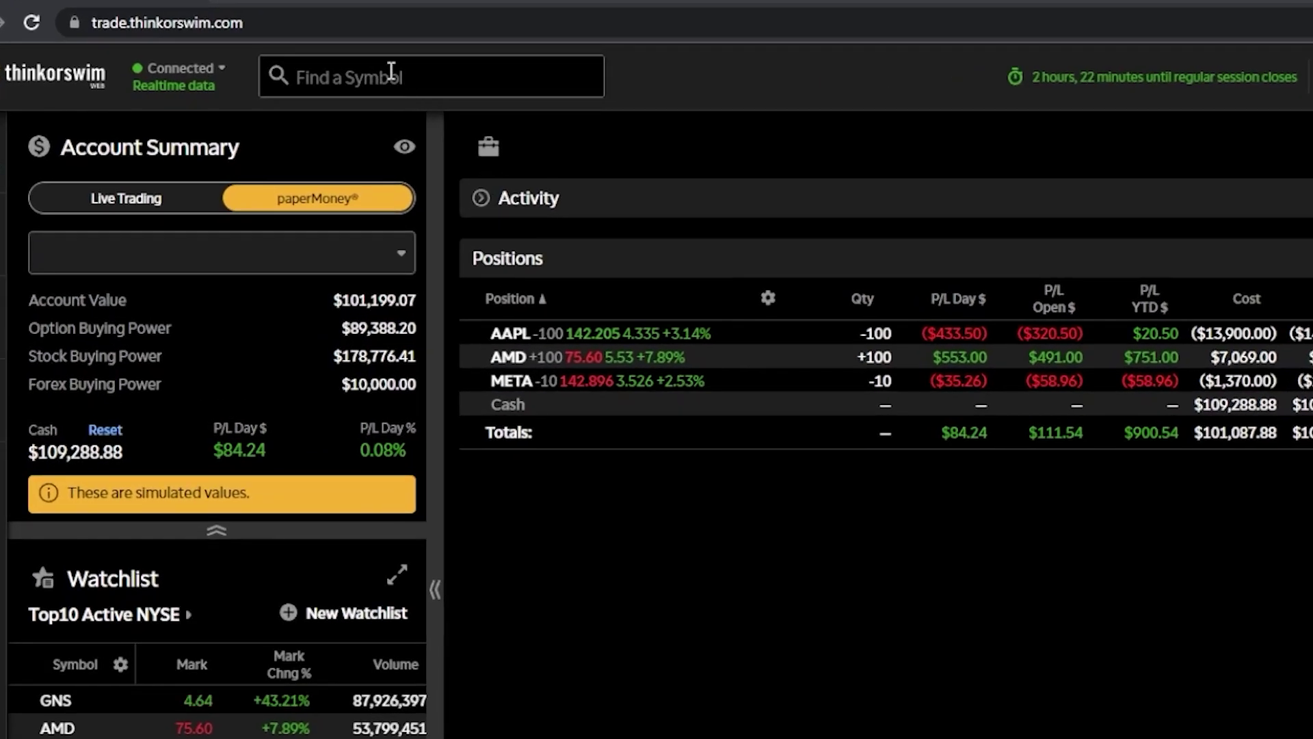
# Step: Look up the symbol AMZN and expand its Option Chain
pyautogui.click(300, 75)
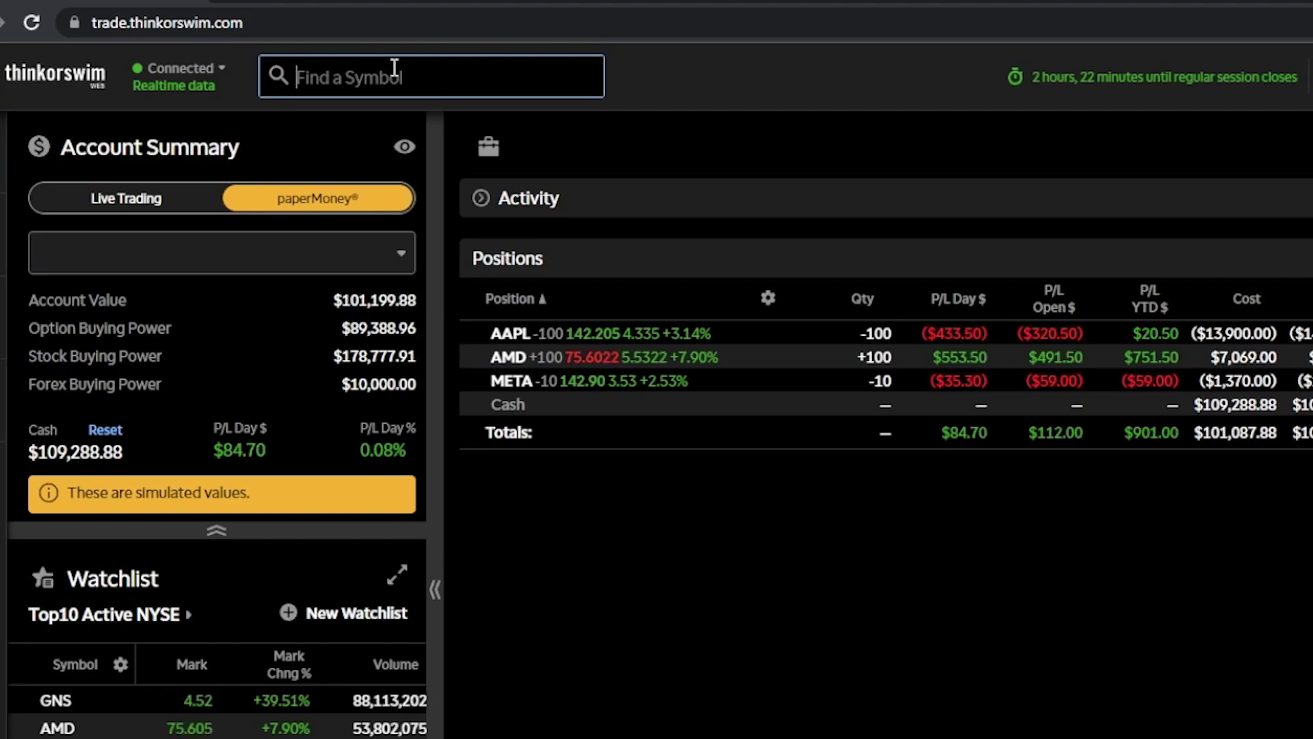
pyautogui.write('AMZN')
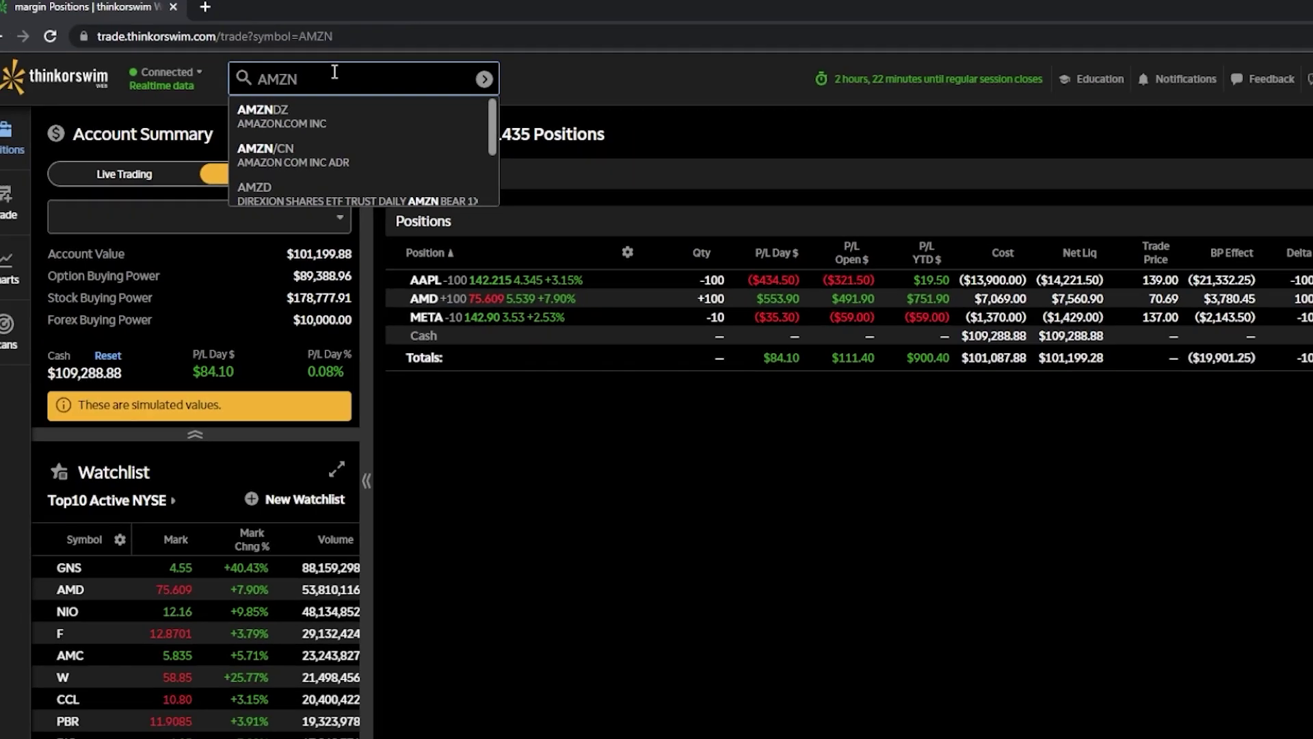
pyautogui.press('Return')
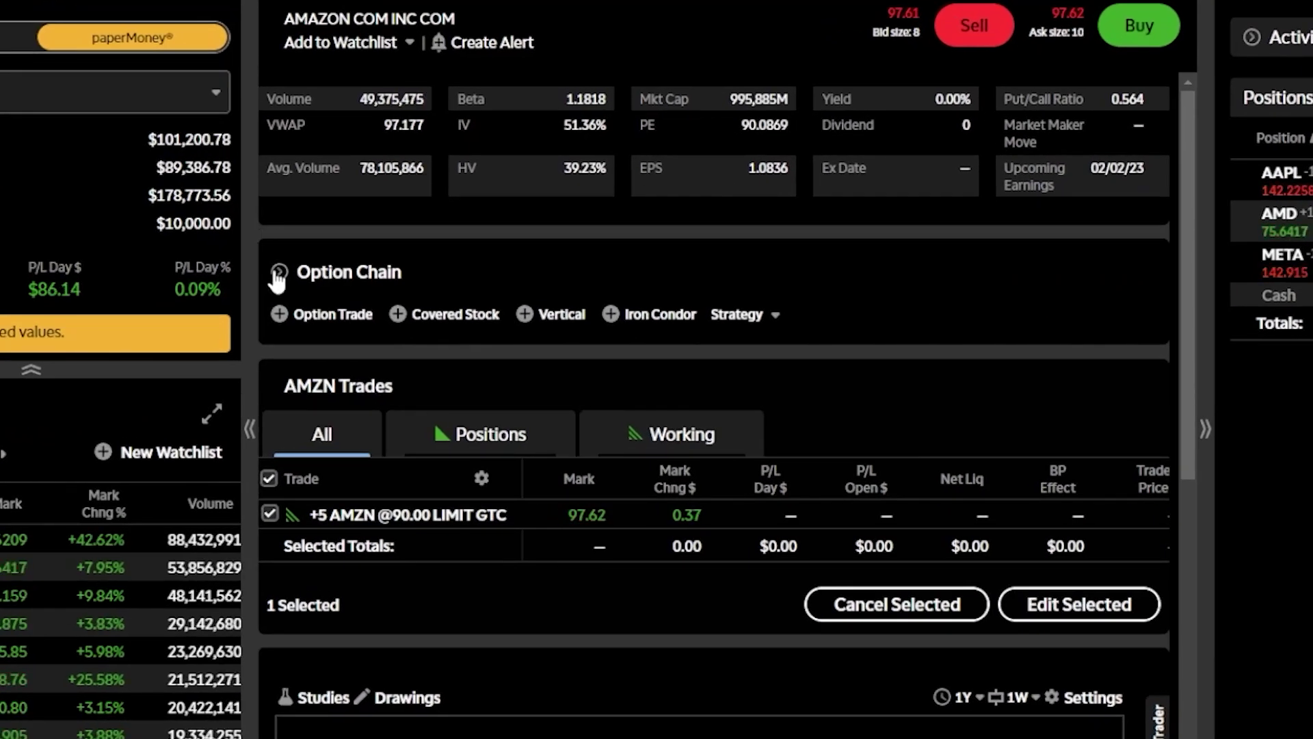
pyautogui.click(278, 272)
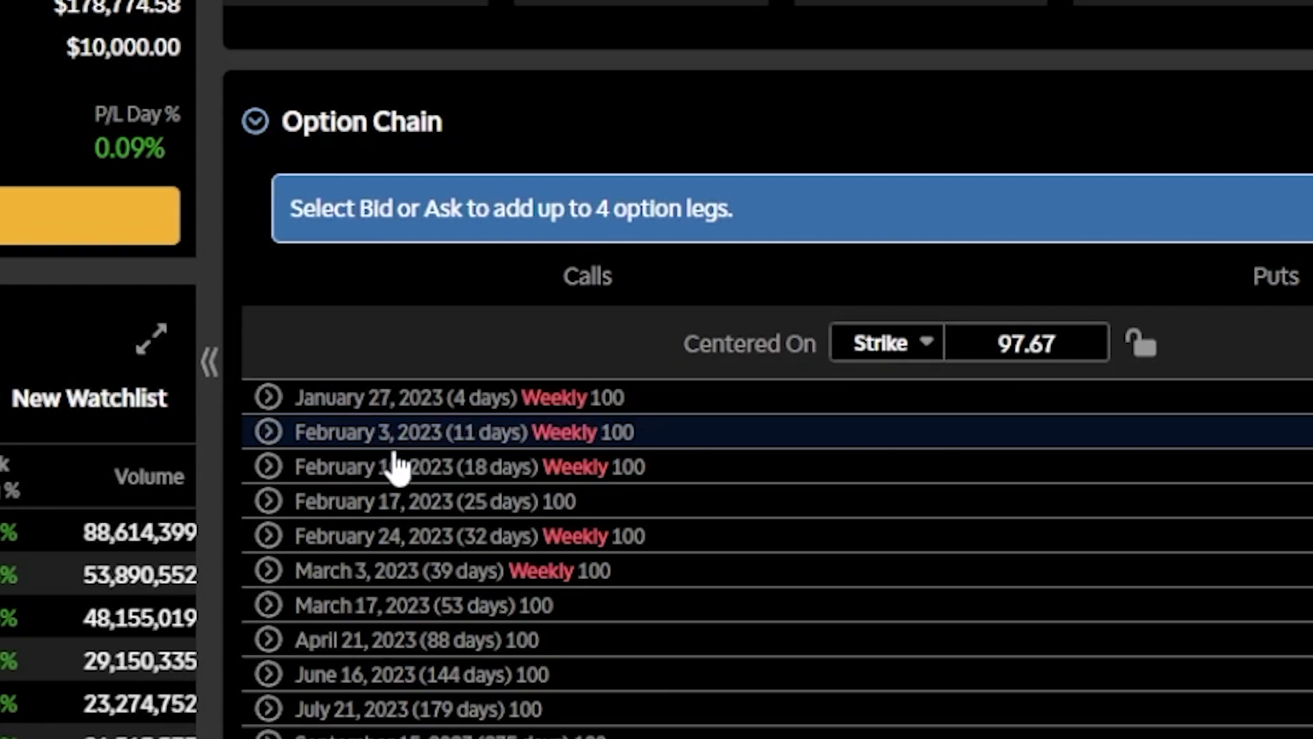
# Step: Expand the February 17, 2023 expiration in the AMZN option chain and show 12 strikes
pyautogui.scroll(-5, 393, 465)
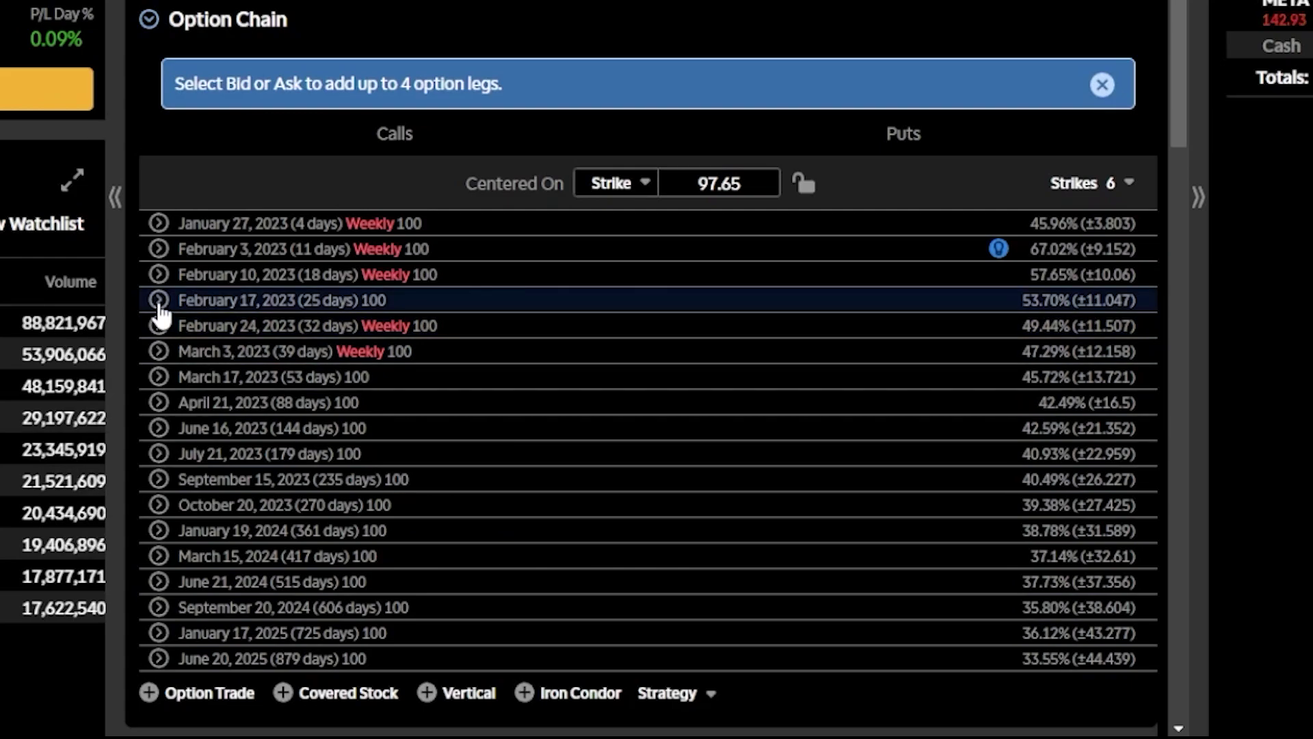
pyautogui.click(159, 301)
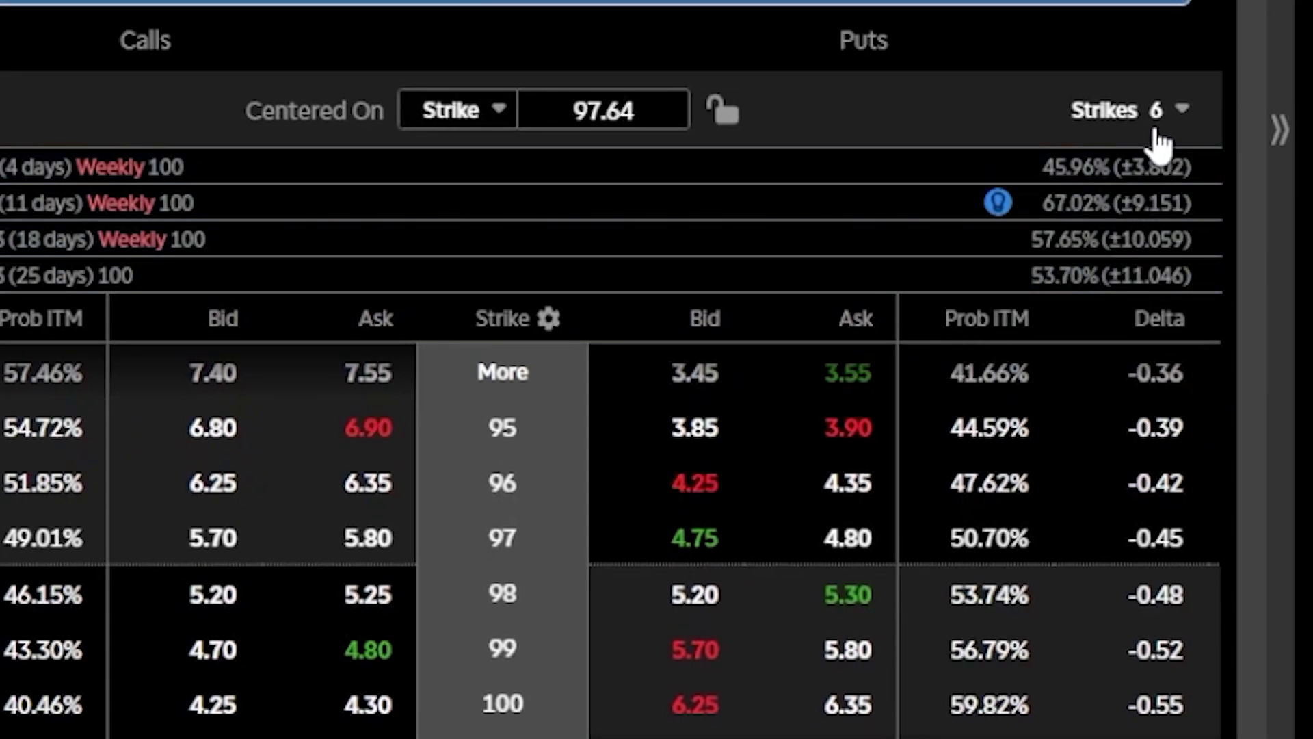
pyautogui.click(1158, 116)
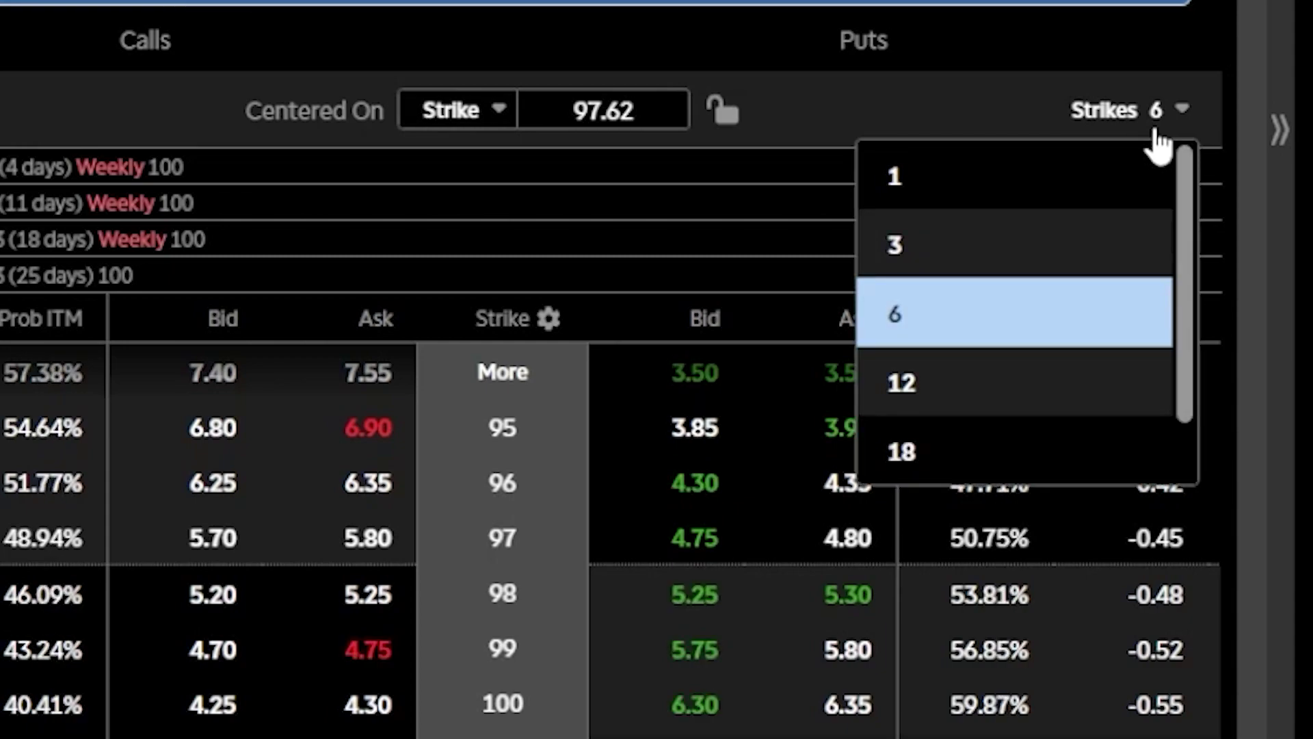
pyautogui.click(1004, 389)
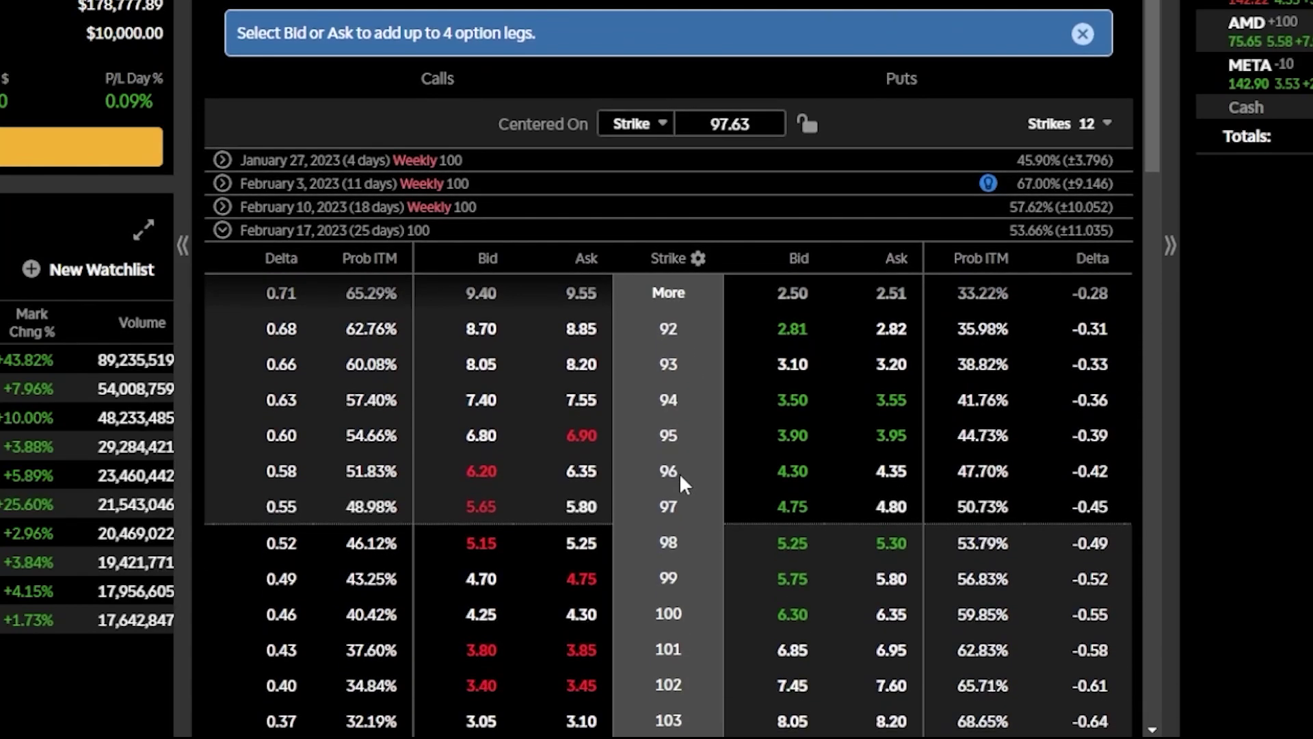
# Step: Start a February 17 order with two short legs: sell the 92 put and sell the 105 call
pyautogui.scroll(-2, 679, 474)
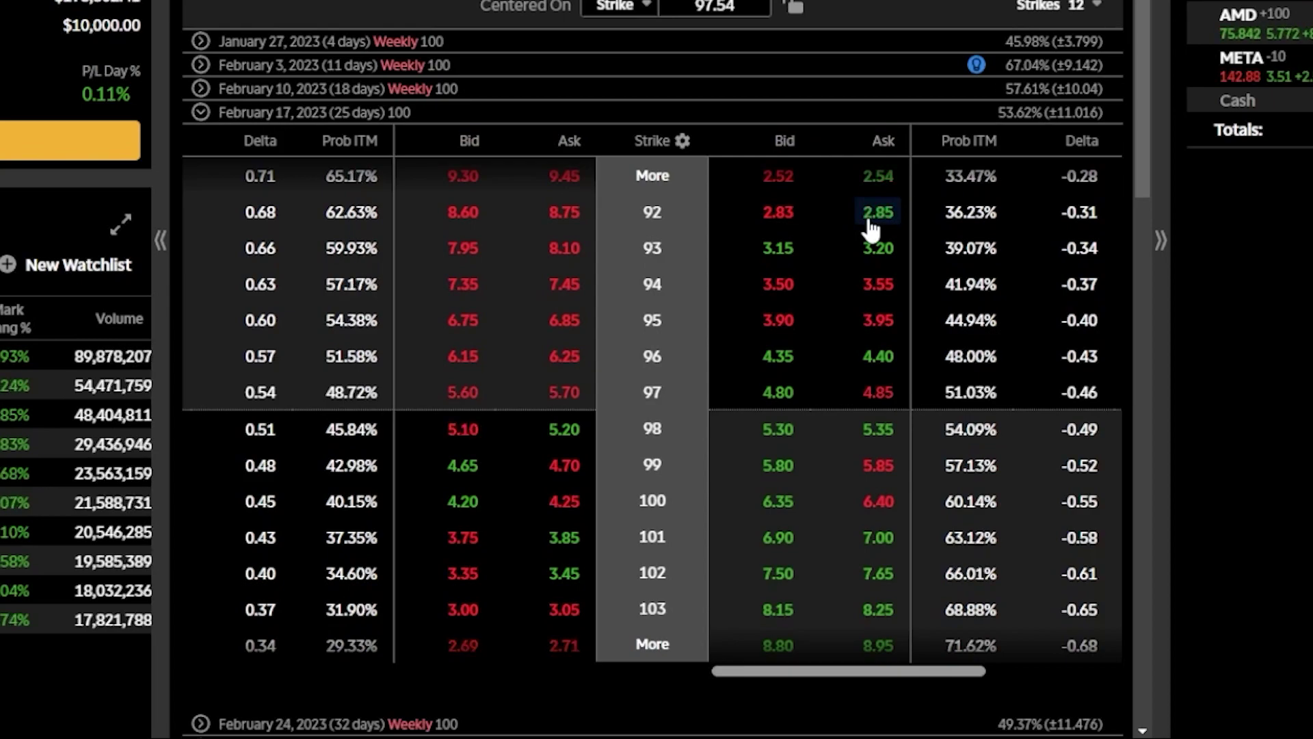
pyautogui.click(780, 212)
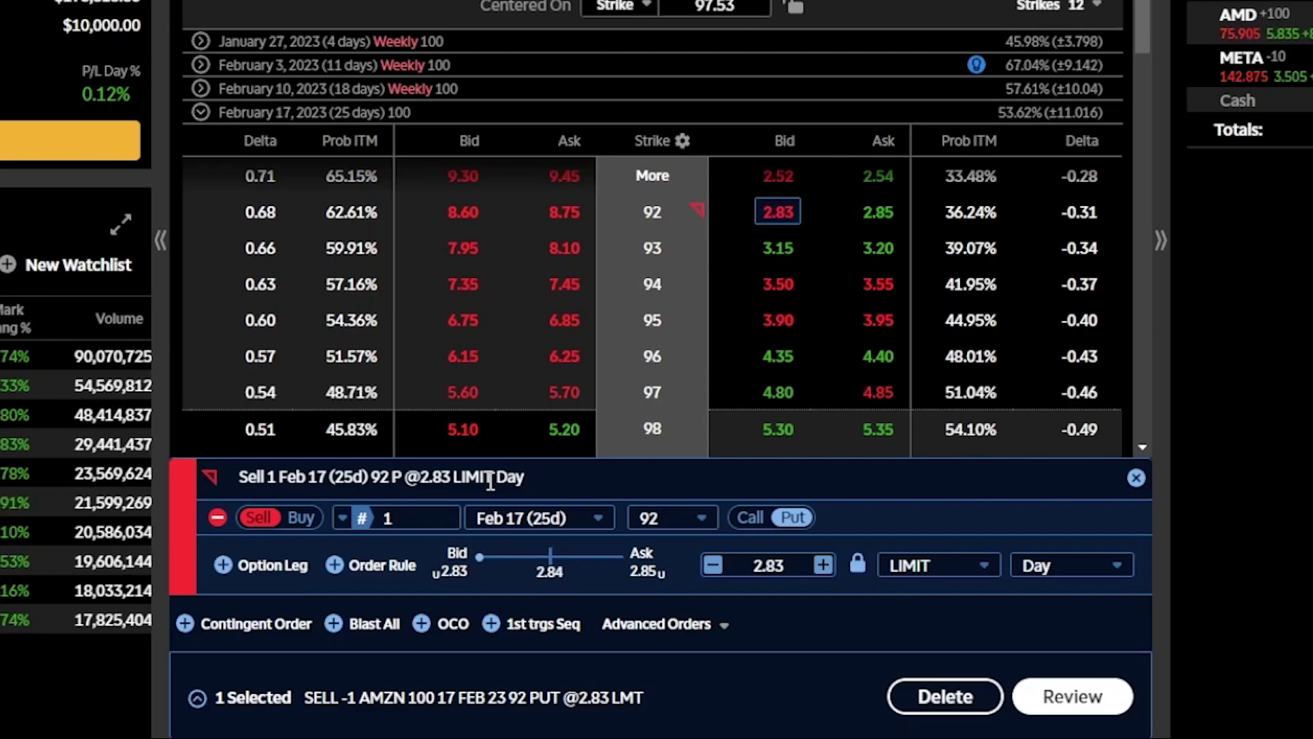
pyautogui.scroll(-3, 633, 379)
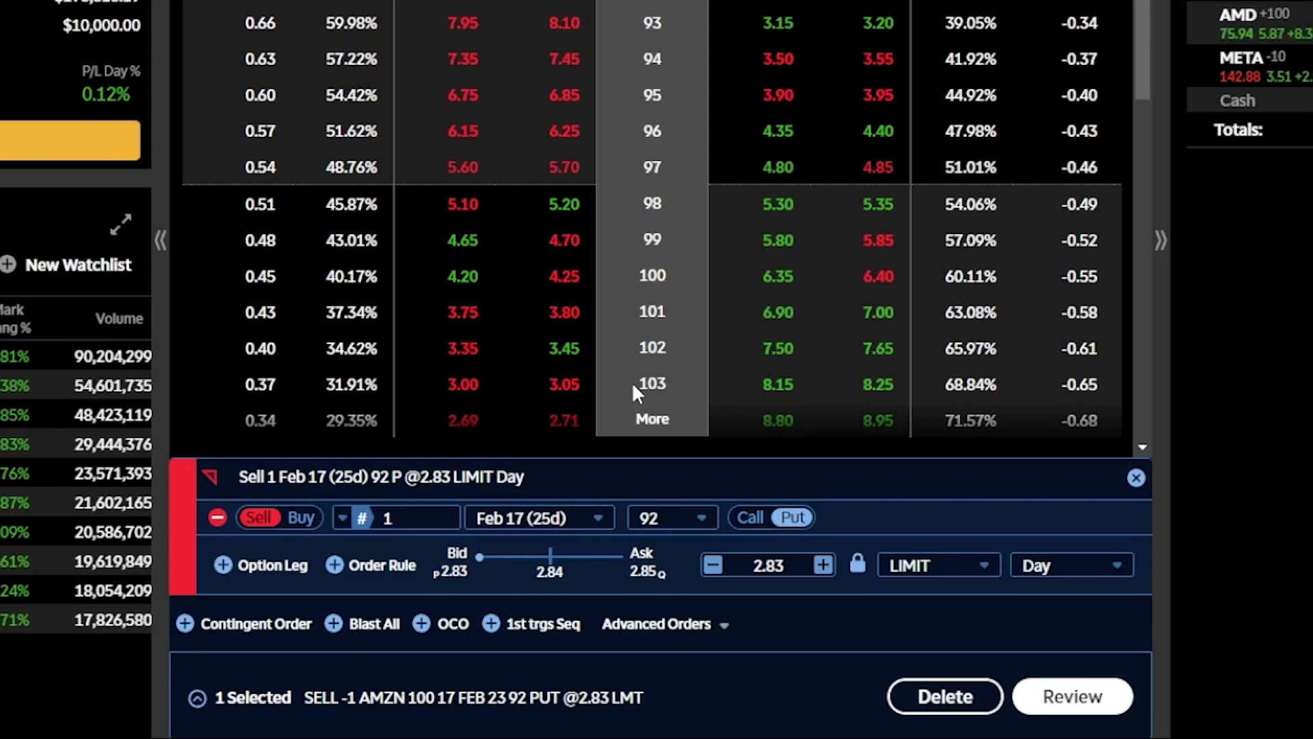
pyautogui.click(649, 418)
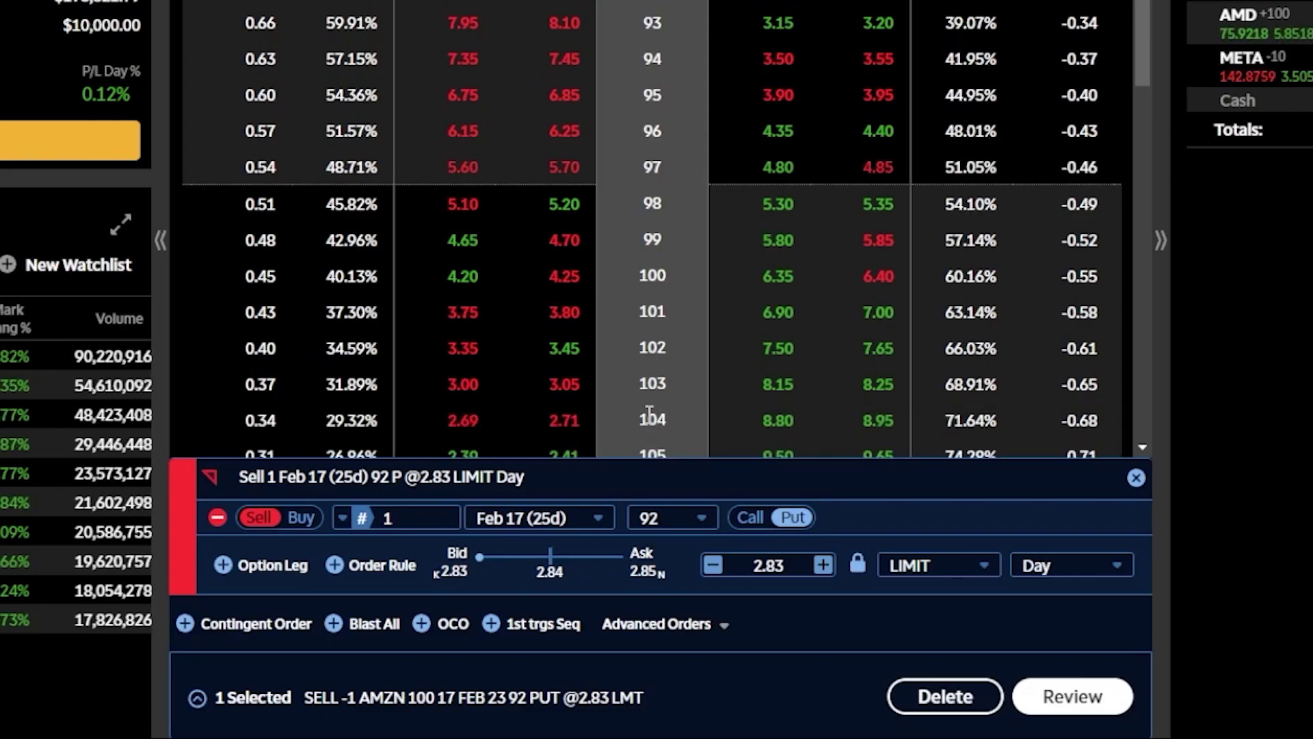
pyautogui.scroll(-3, 648, 413)
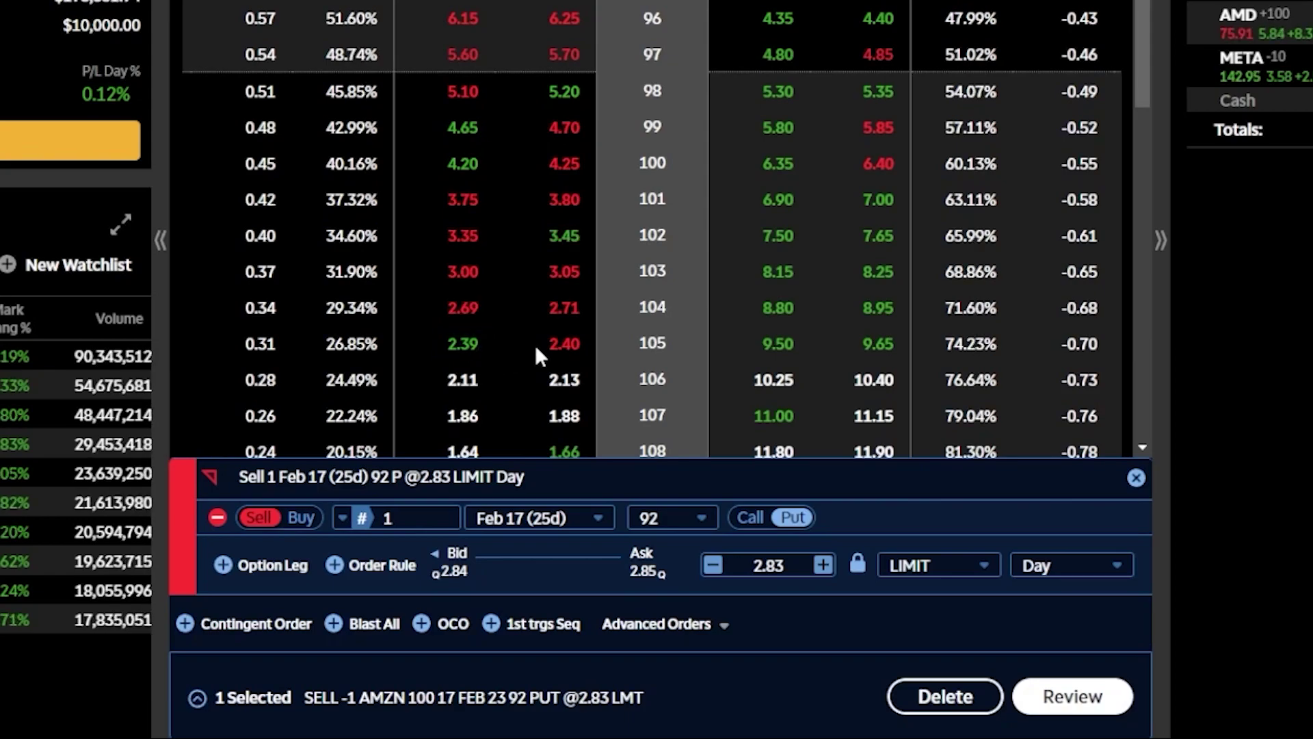
pyautogui.click(463, 344)
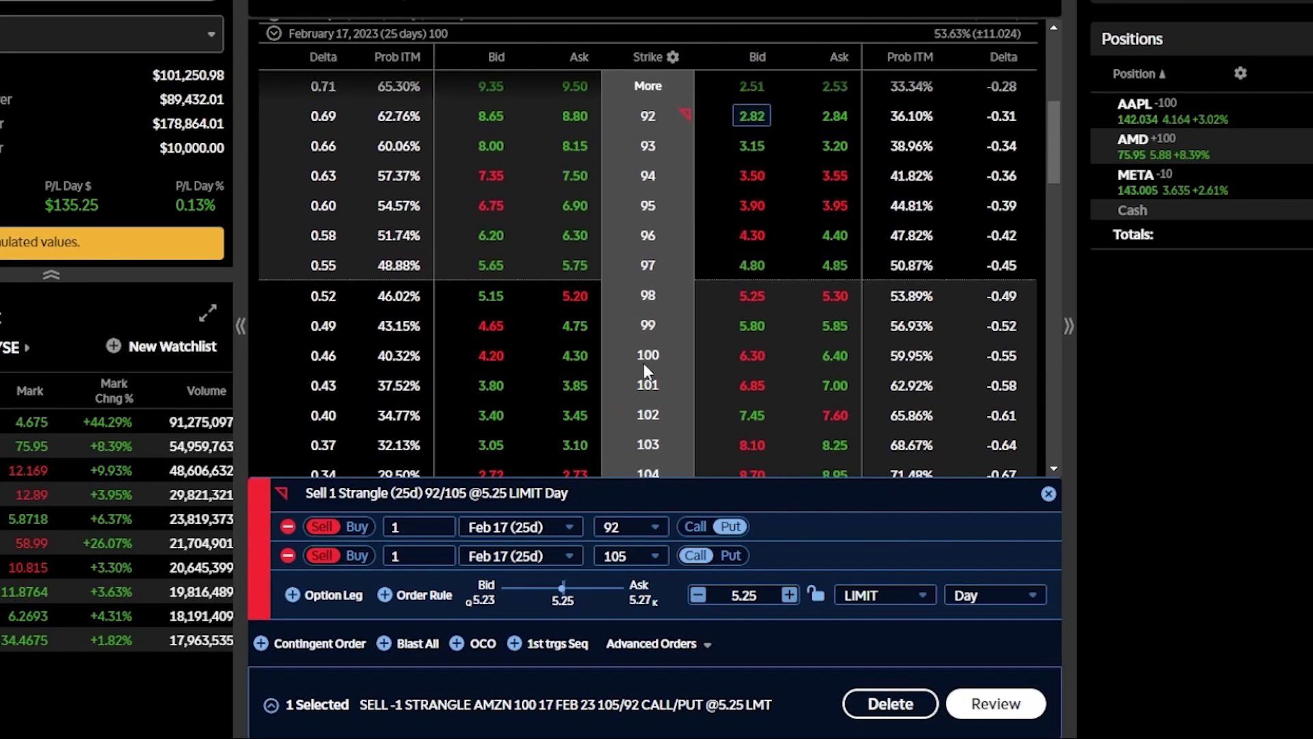
# Step: Complete the iron condor with two long February 17 legs: buy the 87 put and buy the 110 call
pyautogui.click(655, 101)
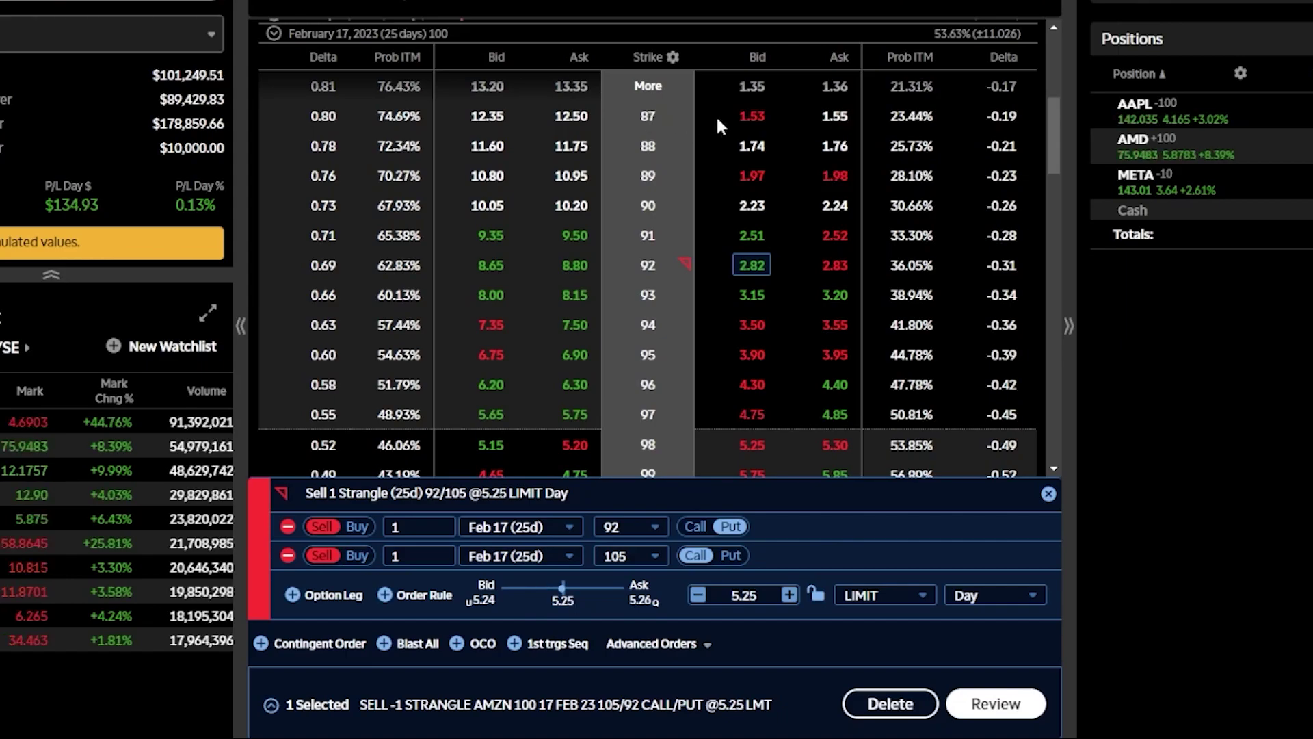
pyautogui.click(835, 116)
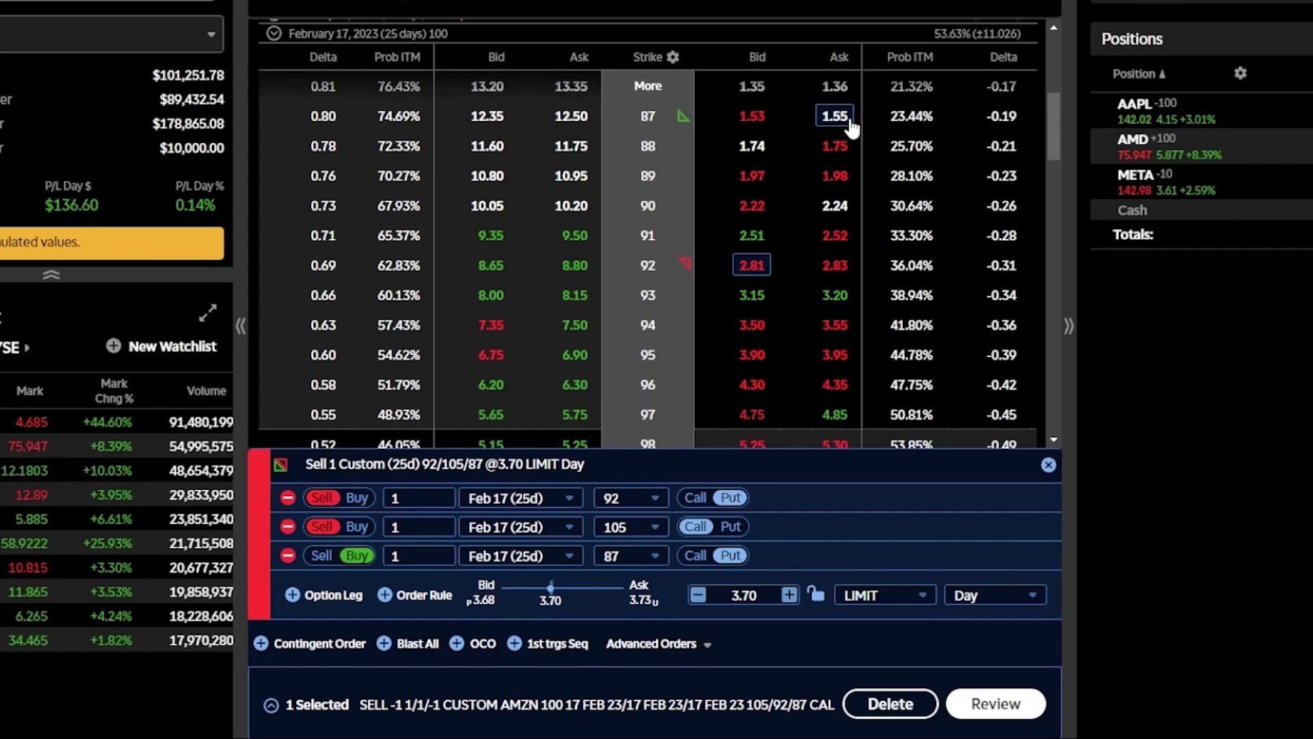
pyautogui.scroll(-3, 637, 294)
pyautogui.scroll(-5, 634, 300)
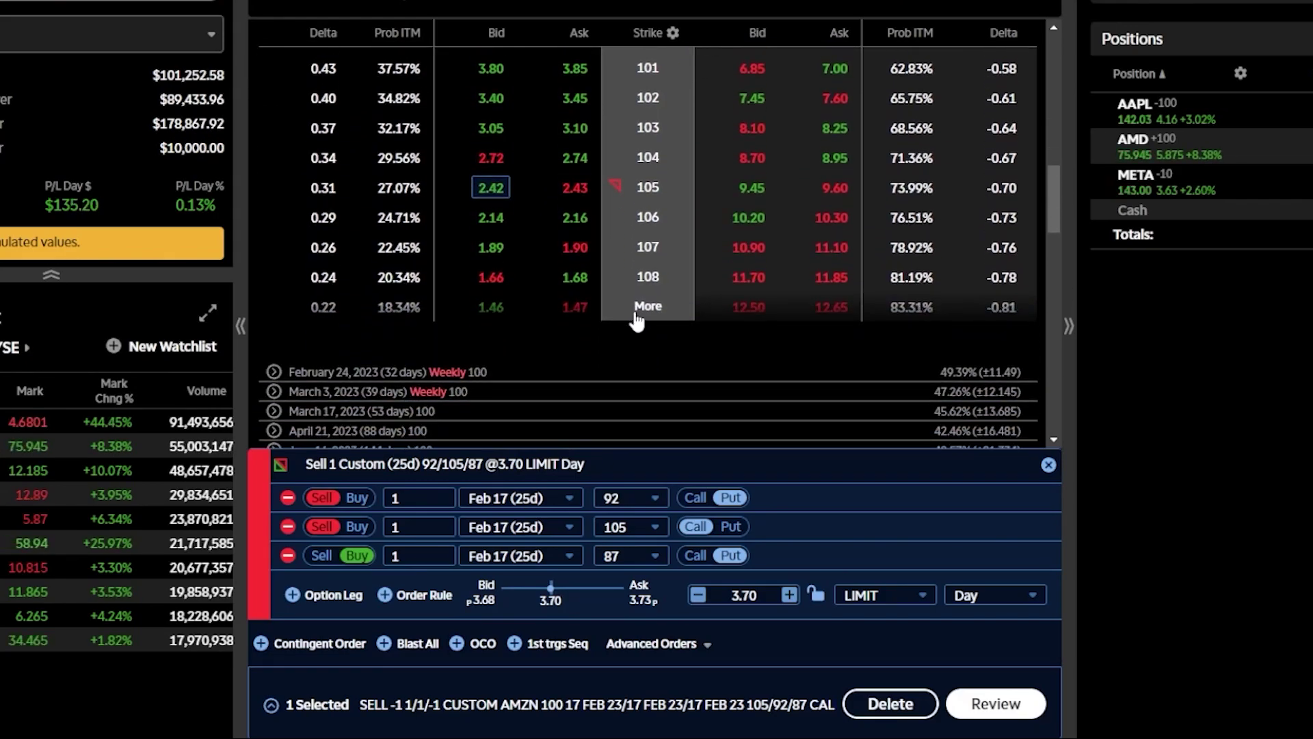
pyautogui.click(647, 306)
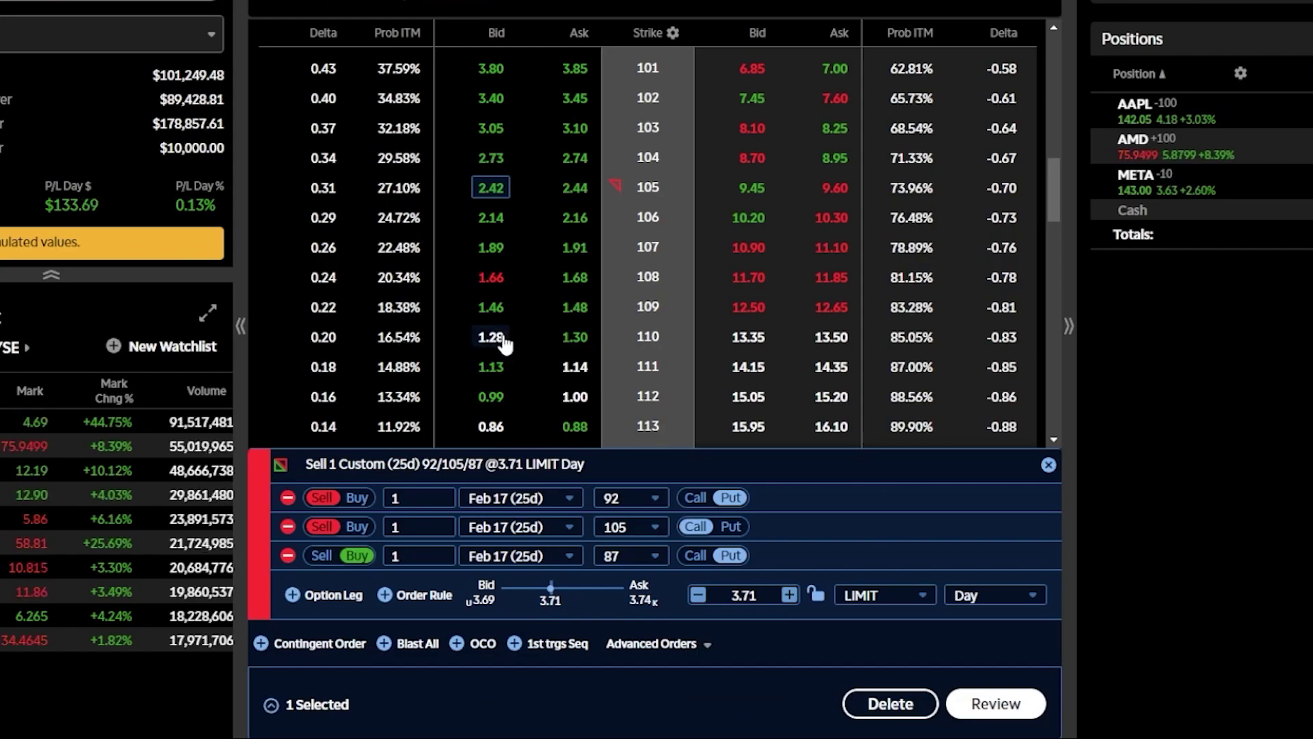
pyautogui.click(585, 342)
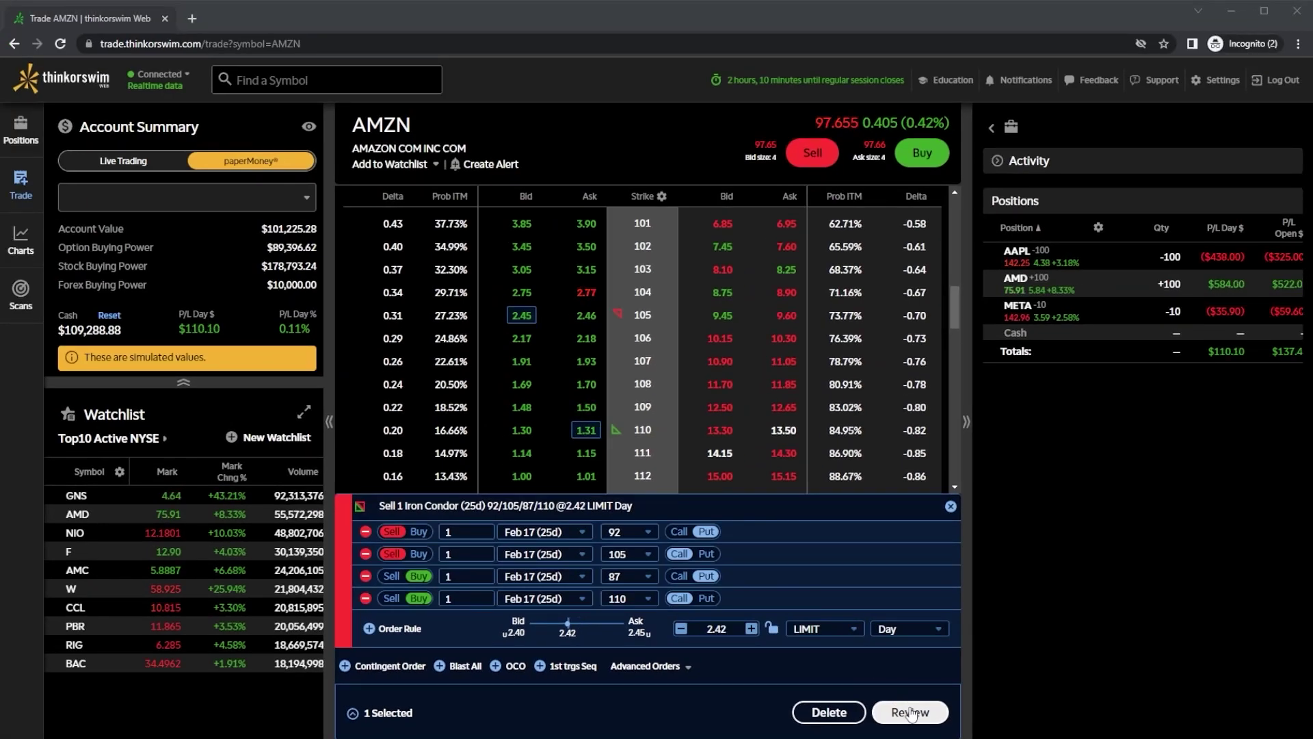
# Step: Review and send the iron condor sell order at the 2.42 day limit, and check it among the AMZN trades
pyautogui.click(910, 713)
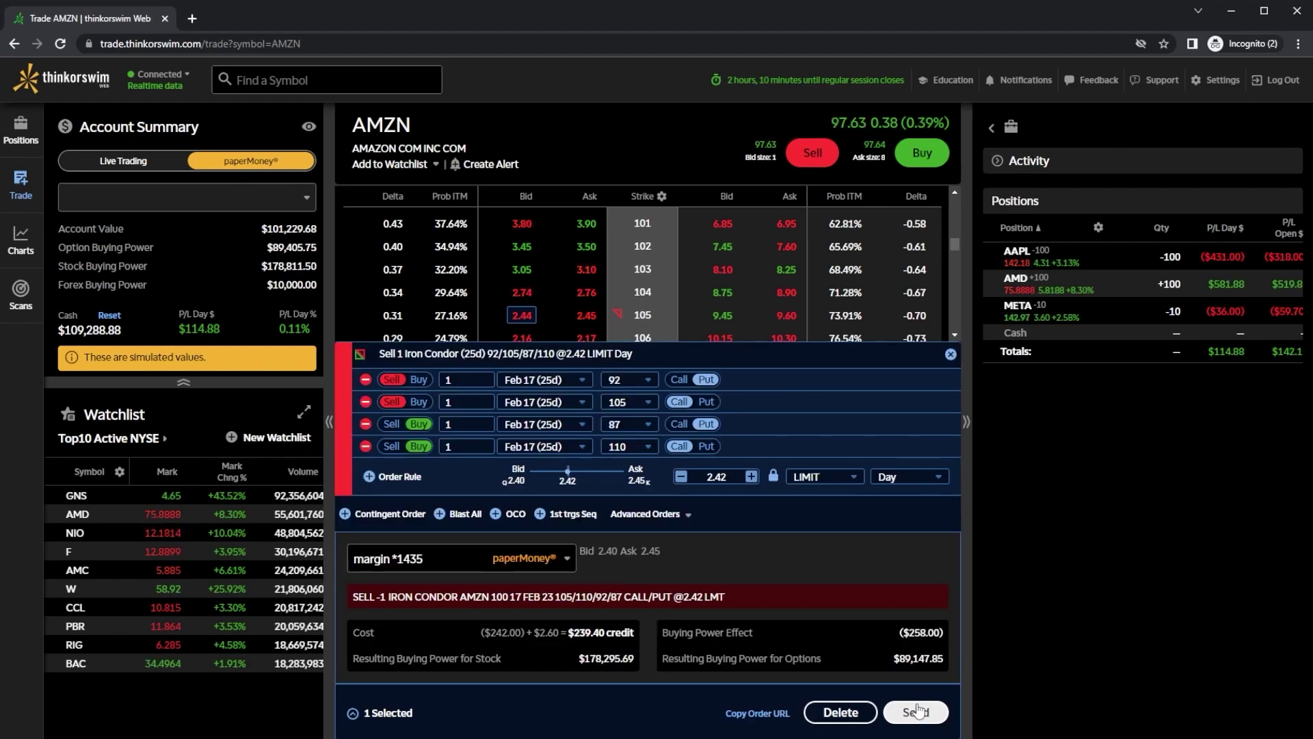
pyautogui.click(917, 712)
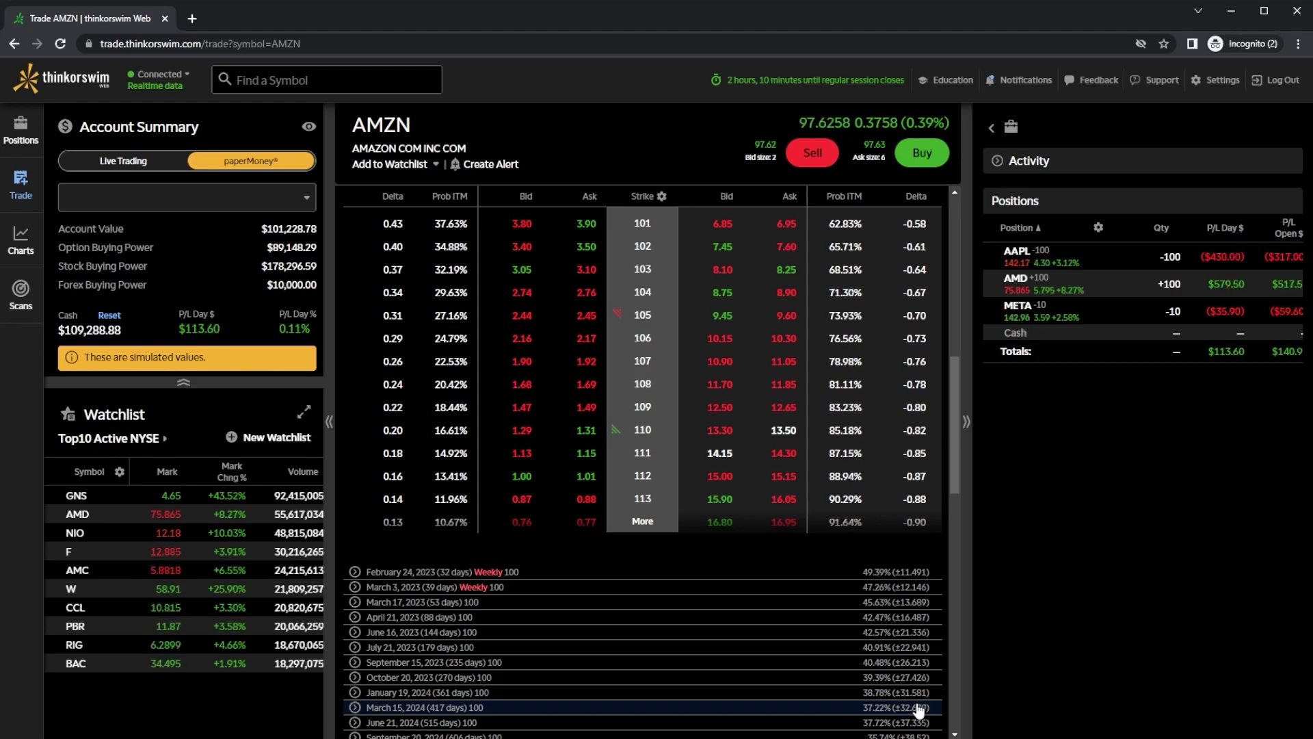
pyautogui.scroll(-6, 844, 694)
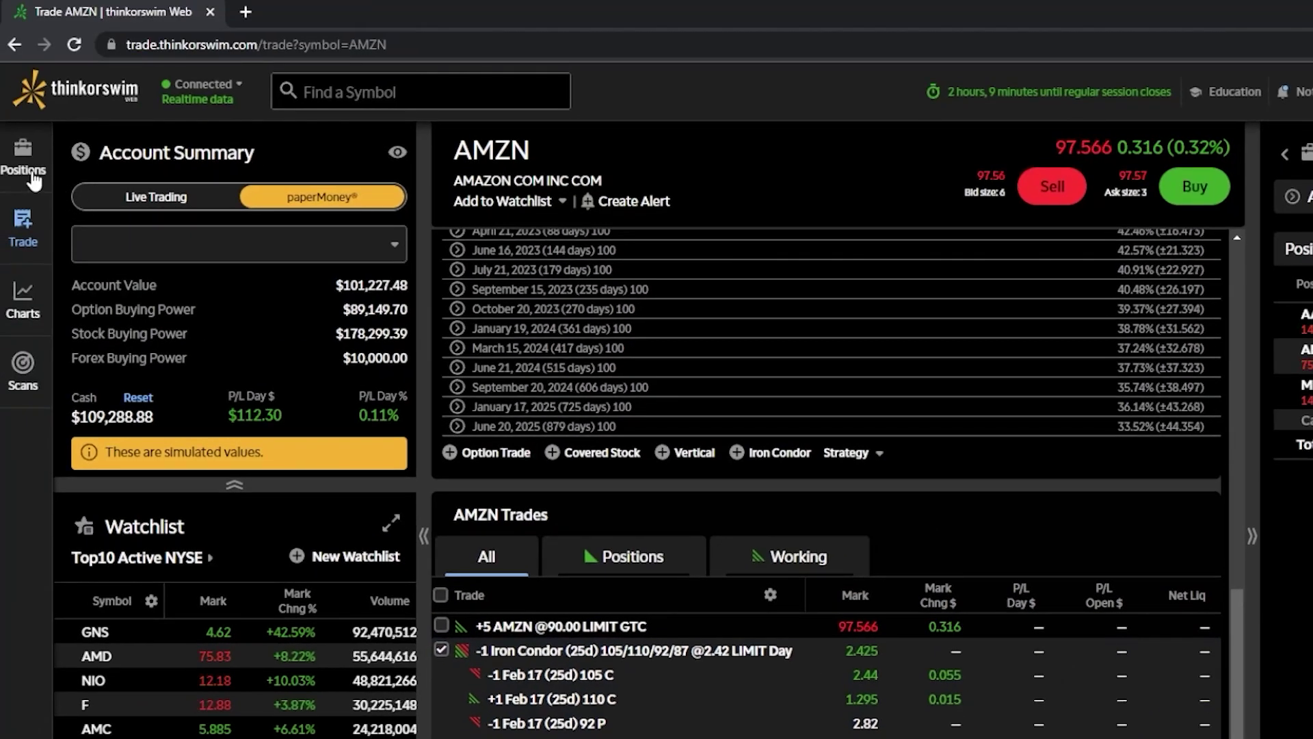
# Step: Open the AMZN Iron Condor from the account positions and create a closing order for its four option legs, excluding the +5 AMZN order
pyautogui.click(23, 161)
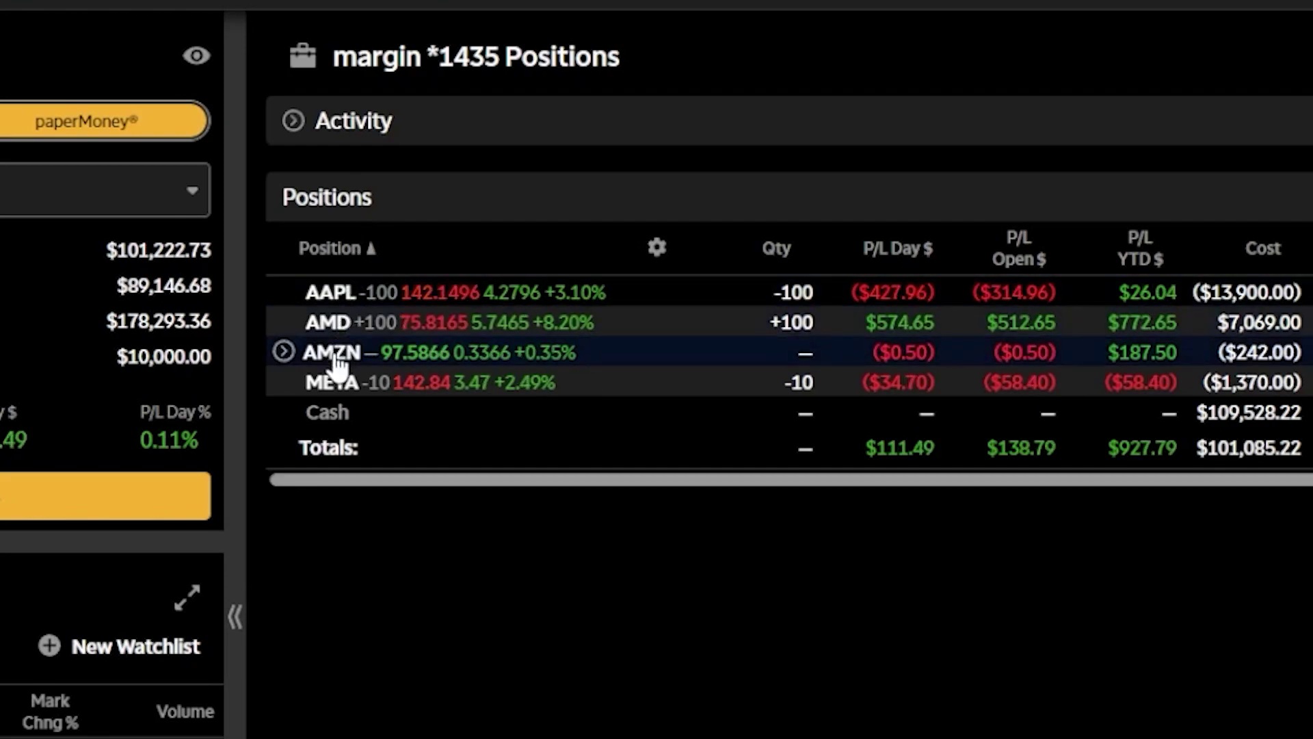
pyautogui.click(293, 356)
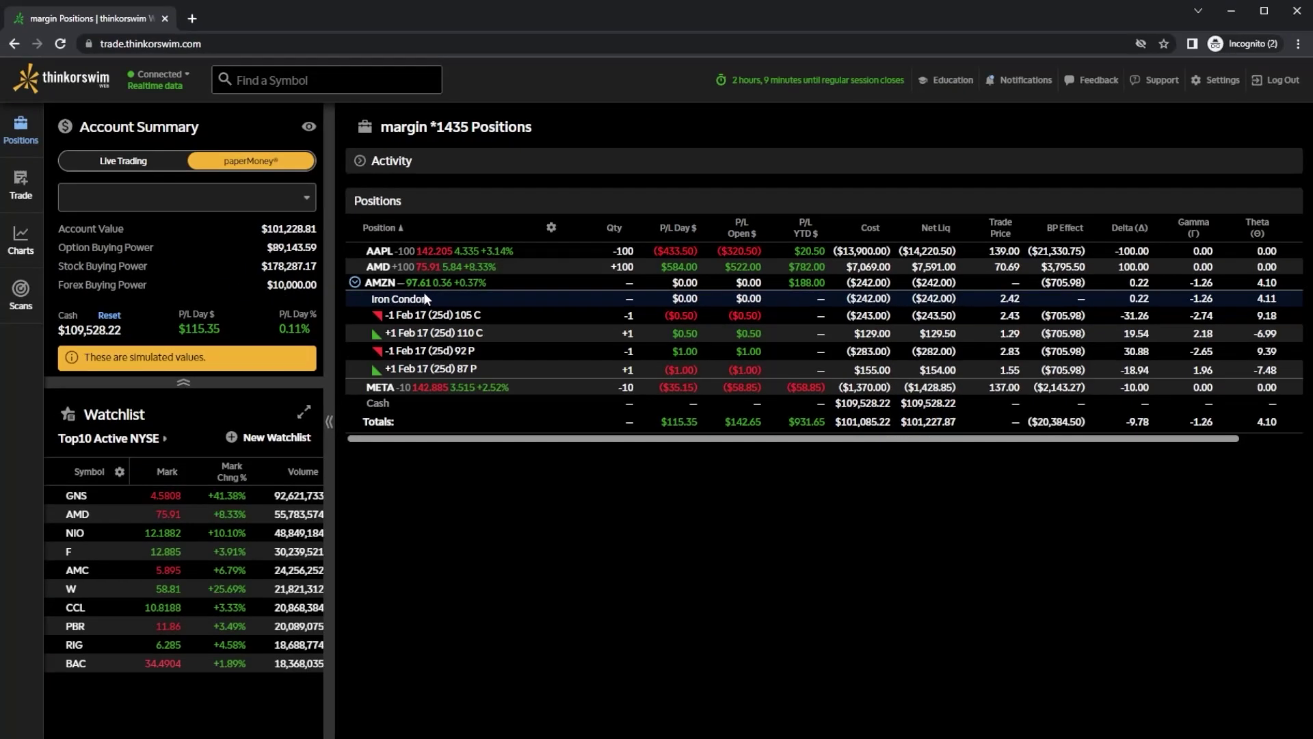
pyautogui.click(409, 299)
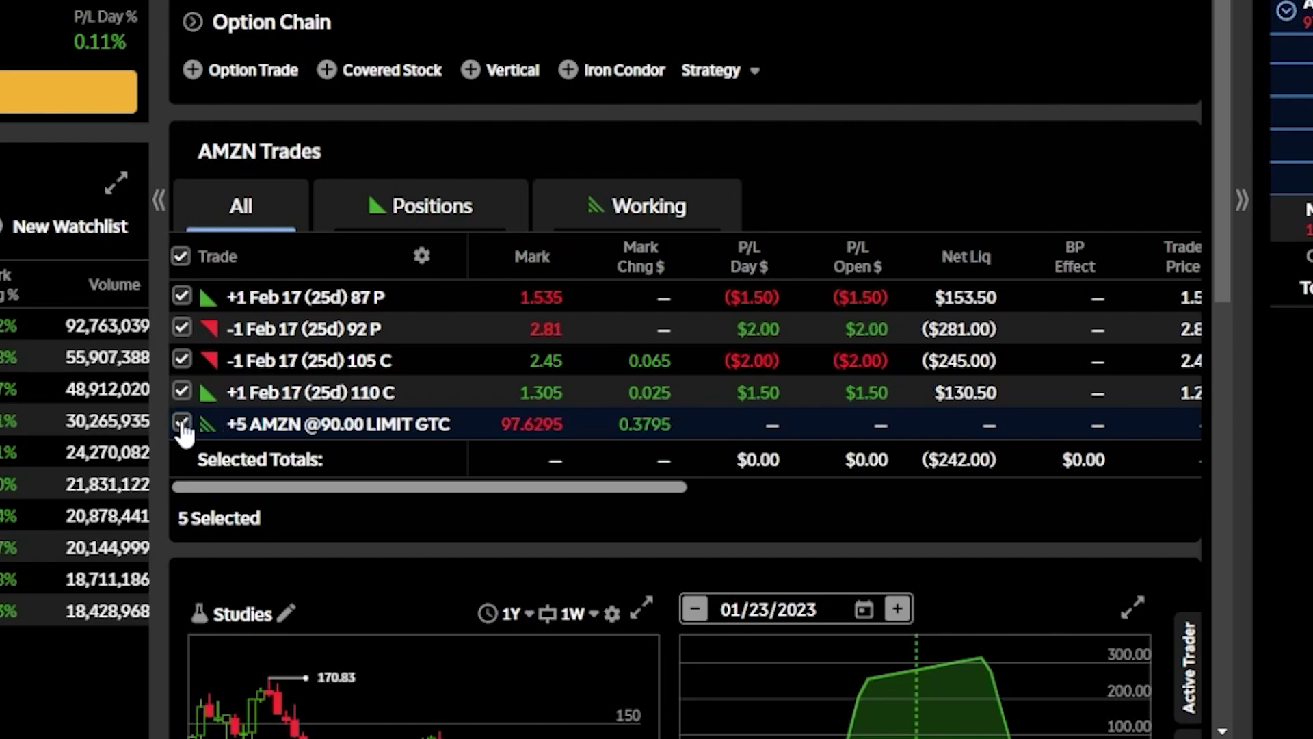
pyautogui.click(181, 424)
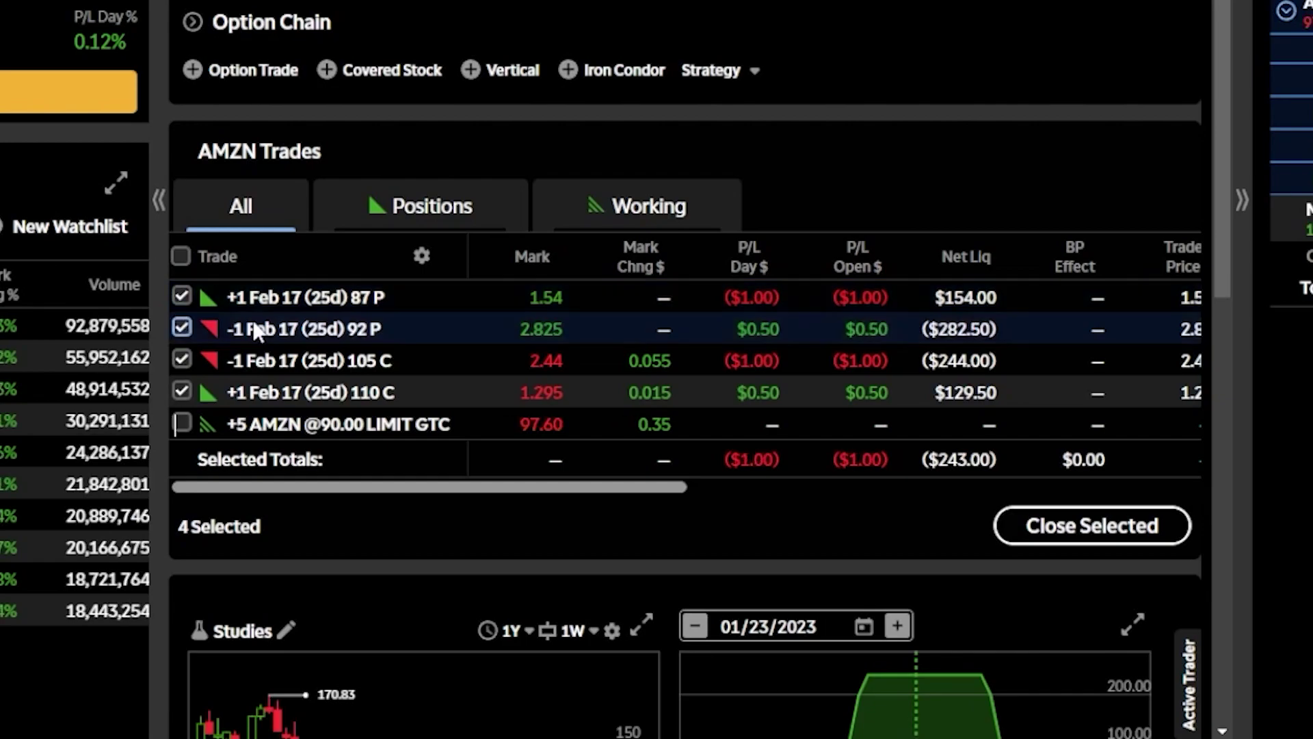
pyautogui.click(1033, 527)
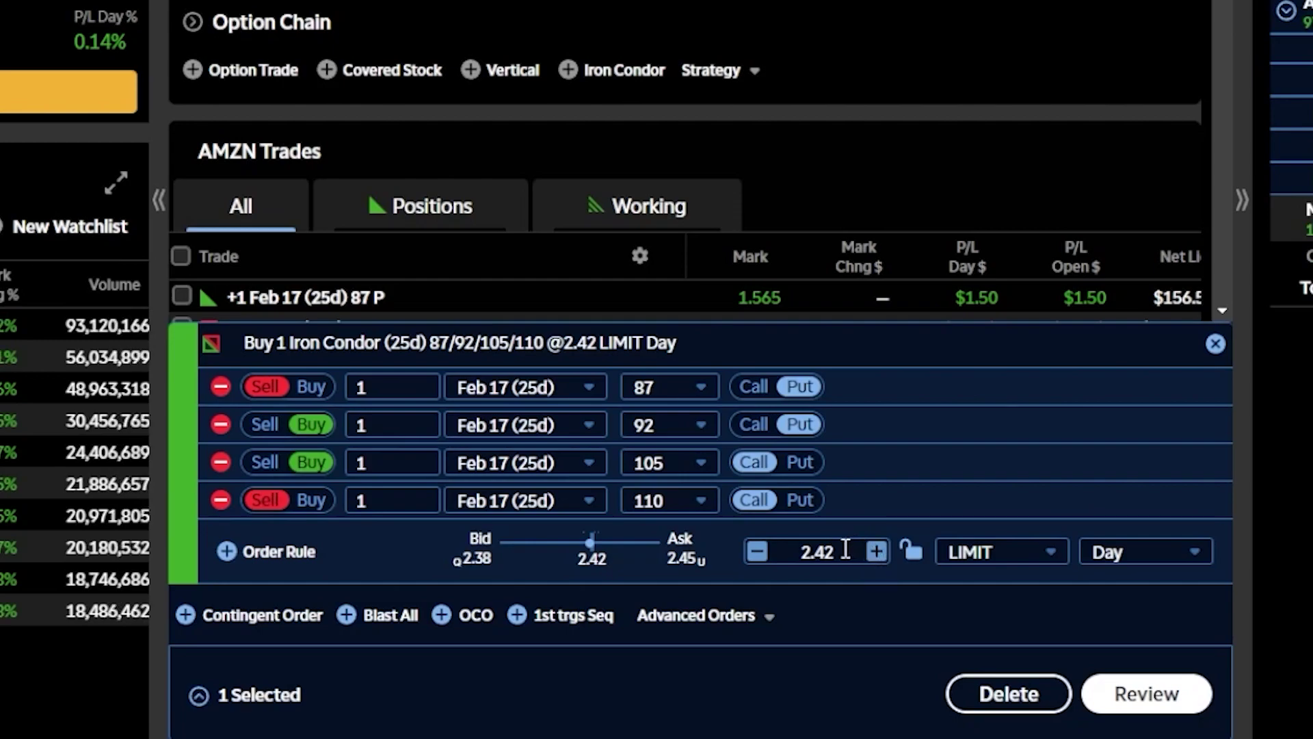
# Step: Set the closing order's limit price to 1.20 and its duration to GTC, and review and send it
pyautogui.moveTo(847, 547); pyautogui.dragTo(768, 551)
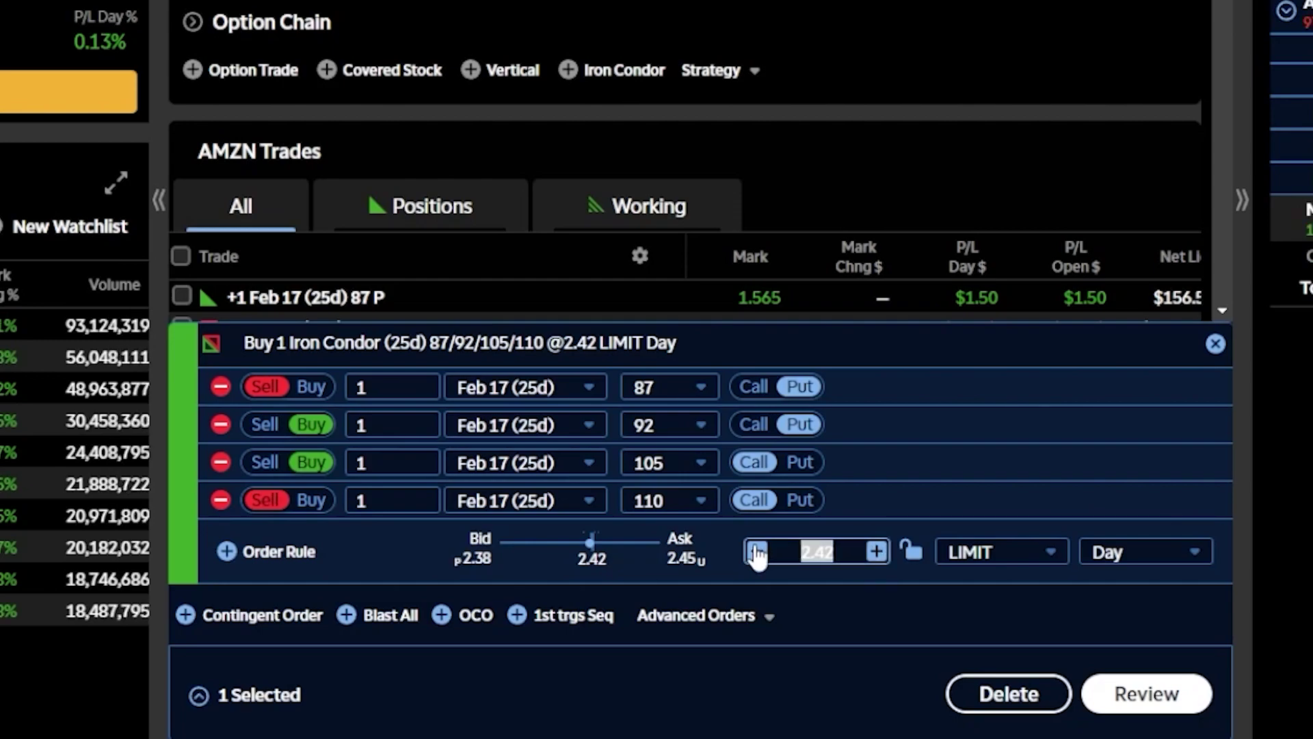
pyautogui.write('1.20')
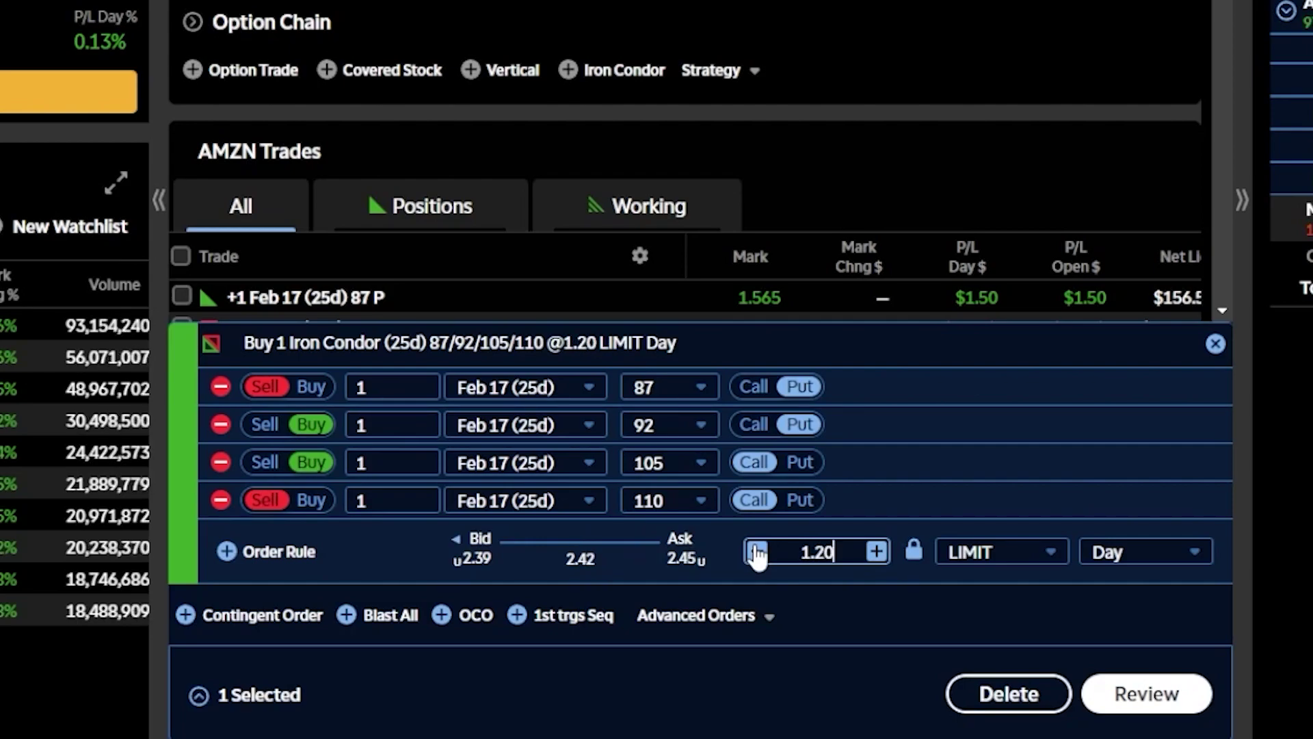
pyautogui.click(1131, 559)
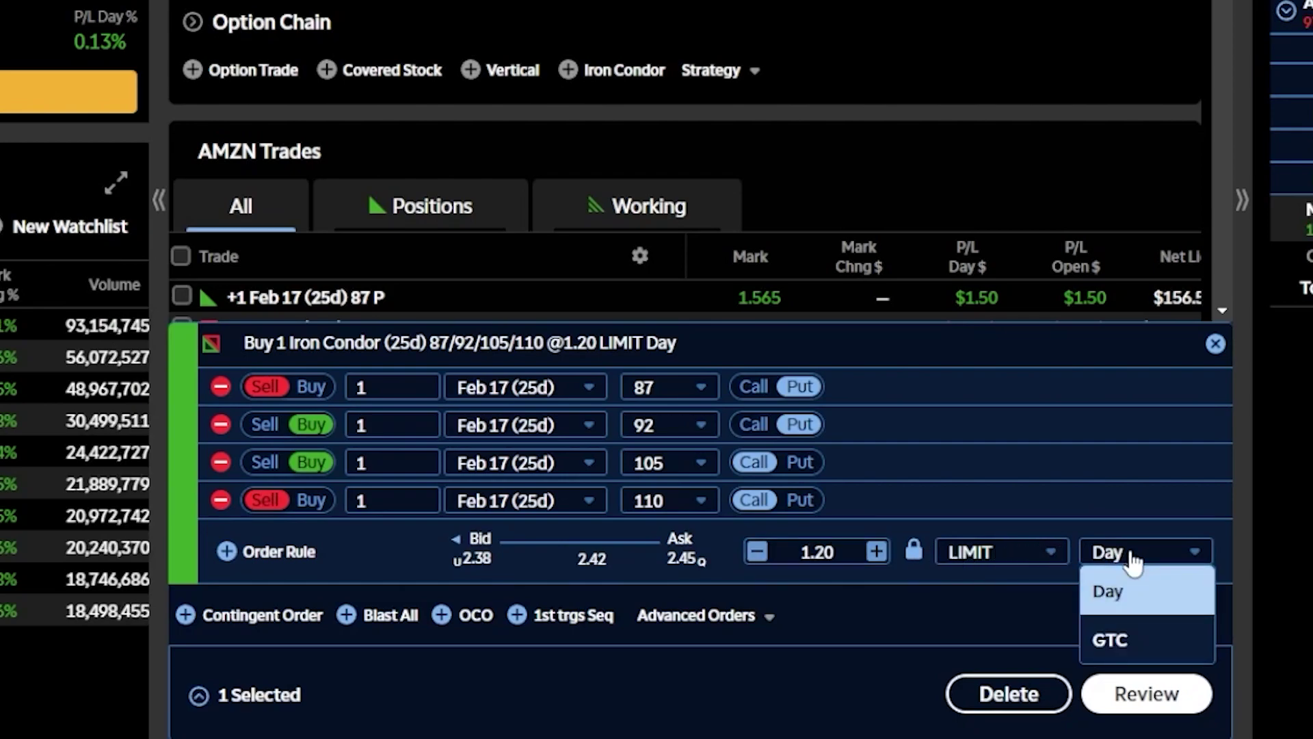
pyautogui.click(1127, 639)
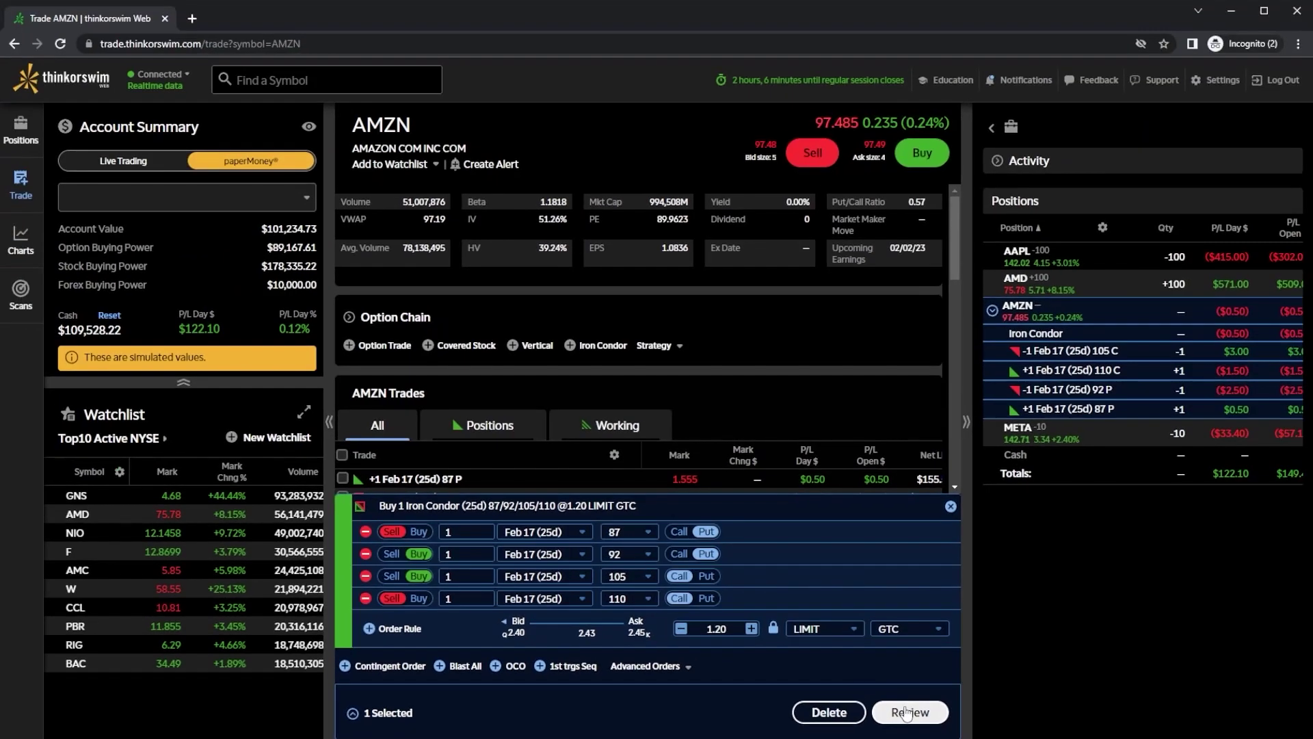
pyautogui.click(1130, 693)
pyautogui.click(915, 712)
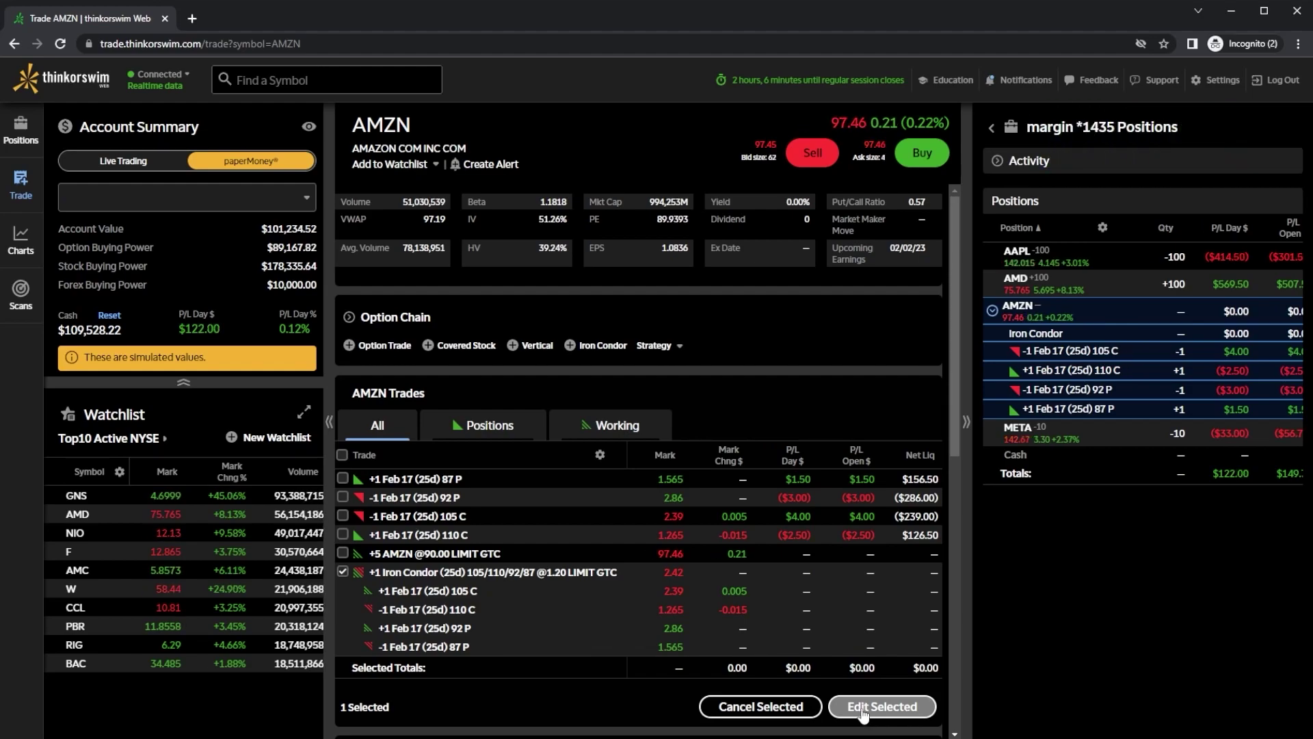
# Step: Open the account positions, expand the working orders in the activity list, and select the AMZN iron condor closing order
pyautogui.click(37, 137)
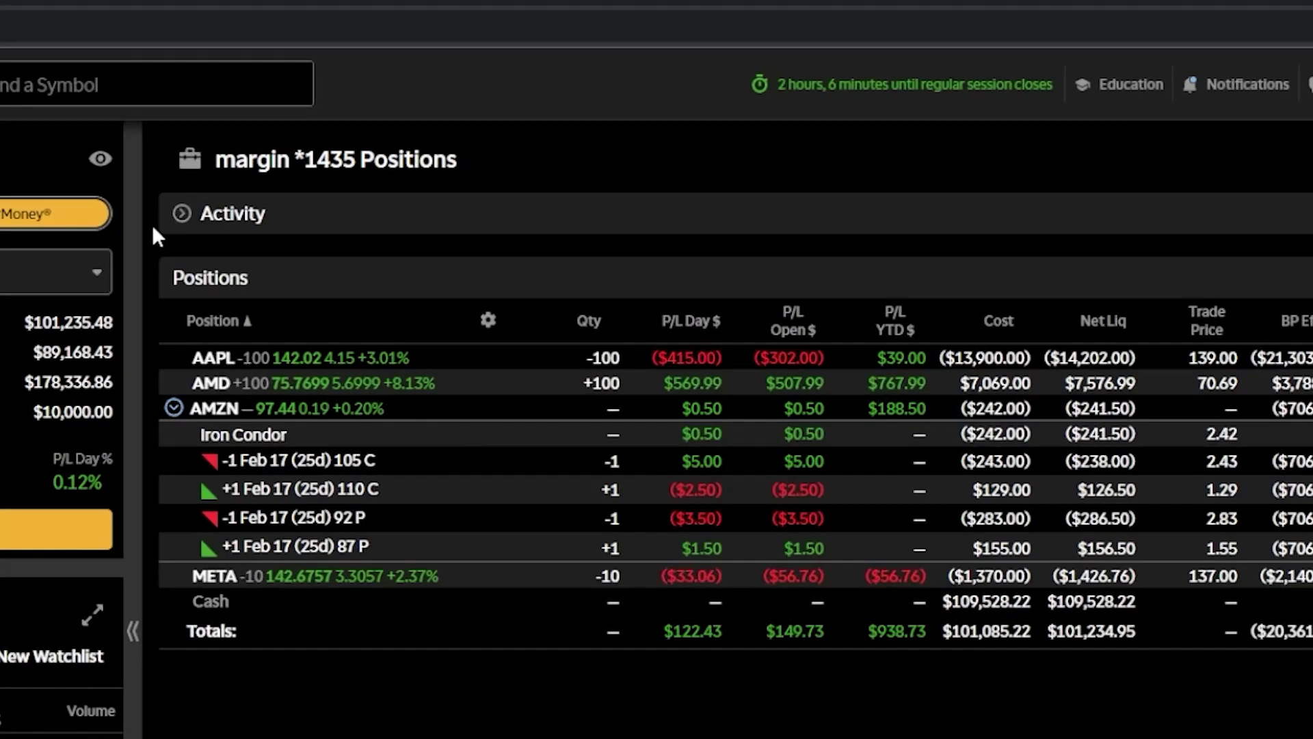
pyautogui.click(359, 162)
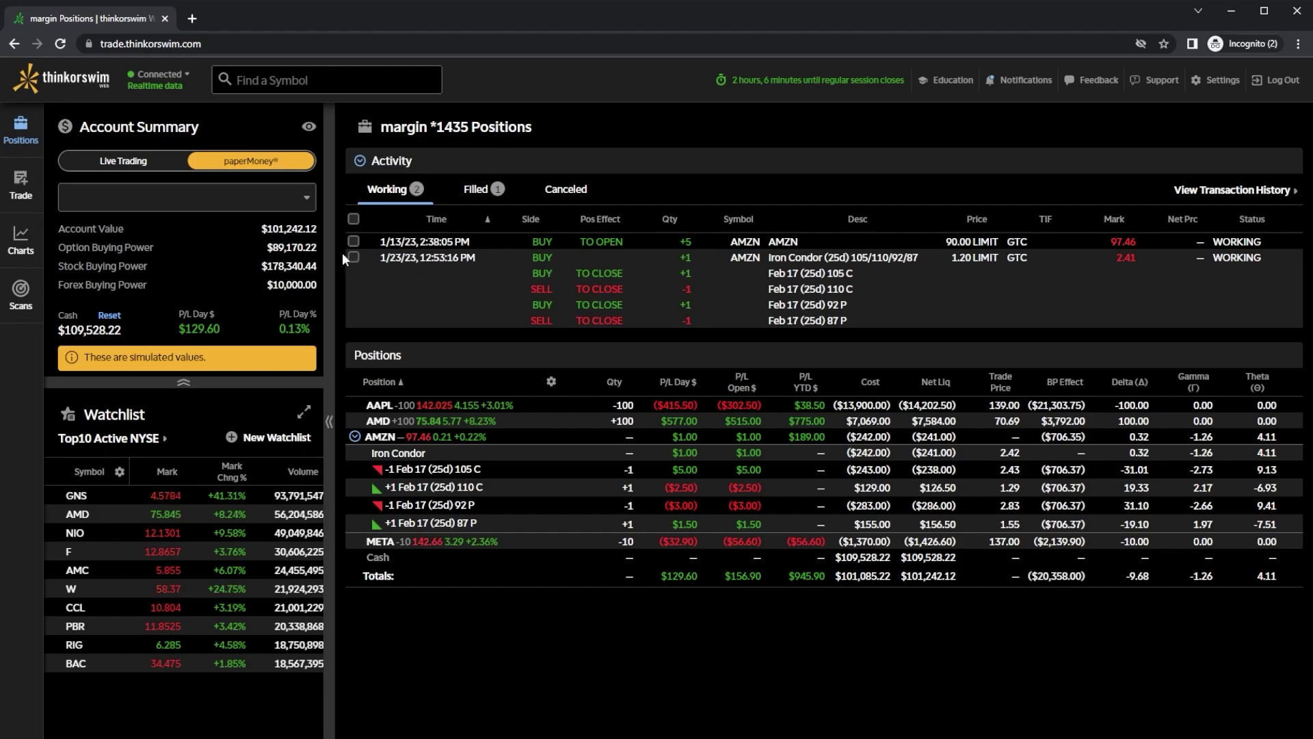
pyautogui.click(353, 258)
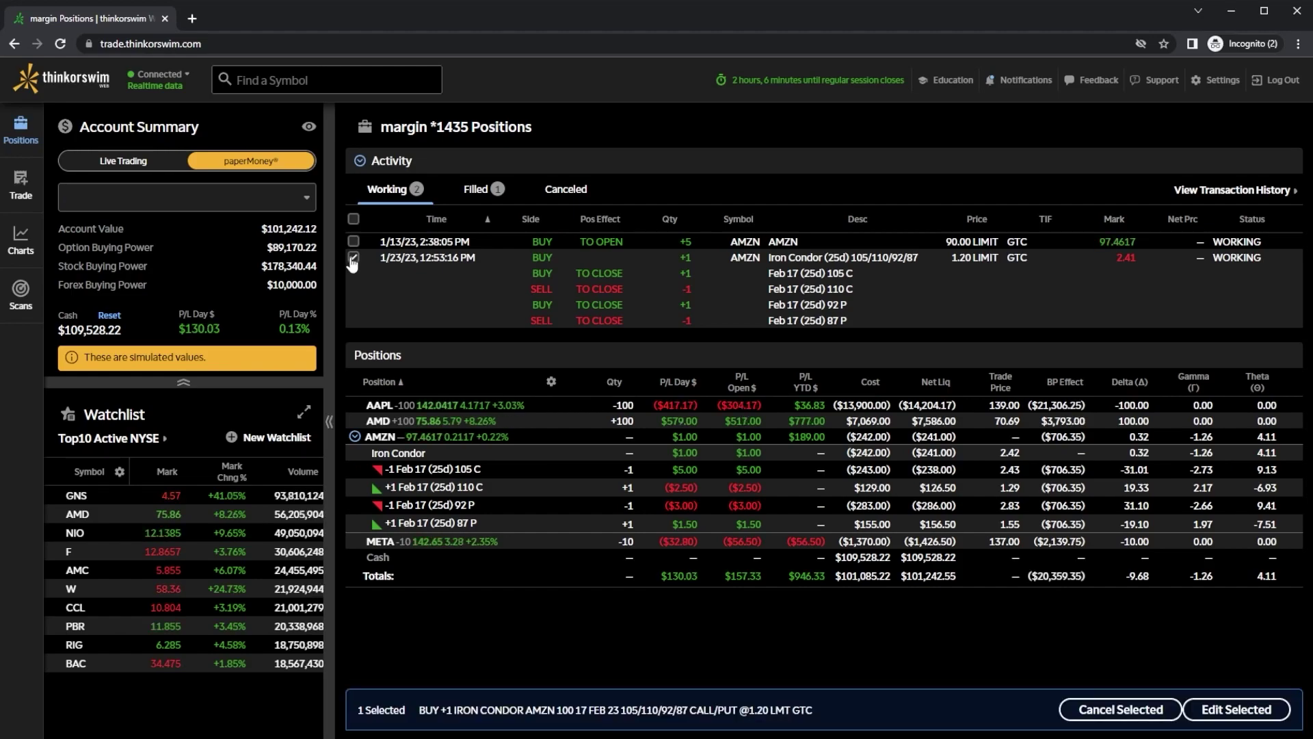
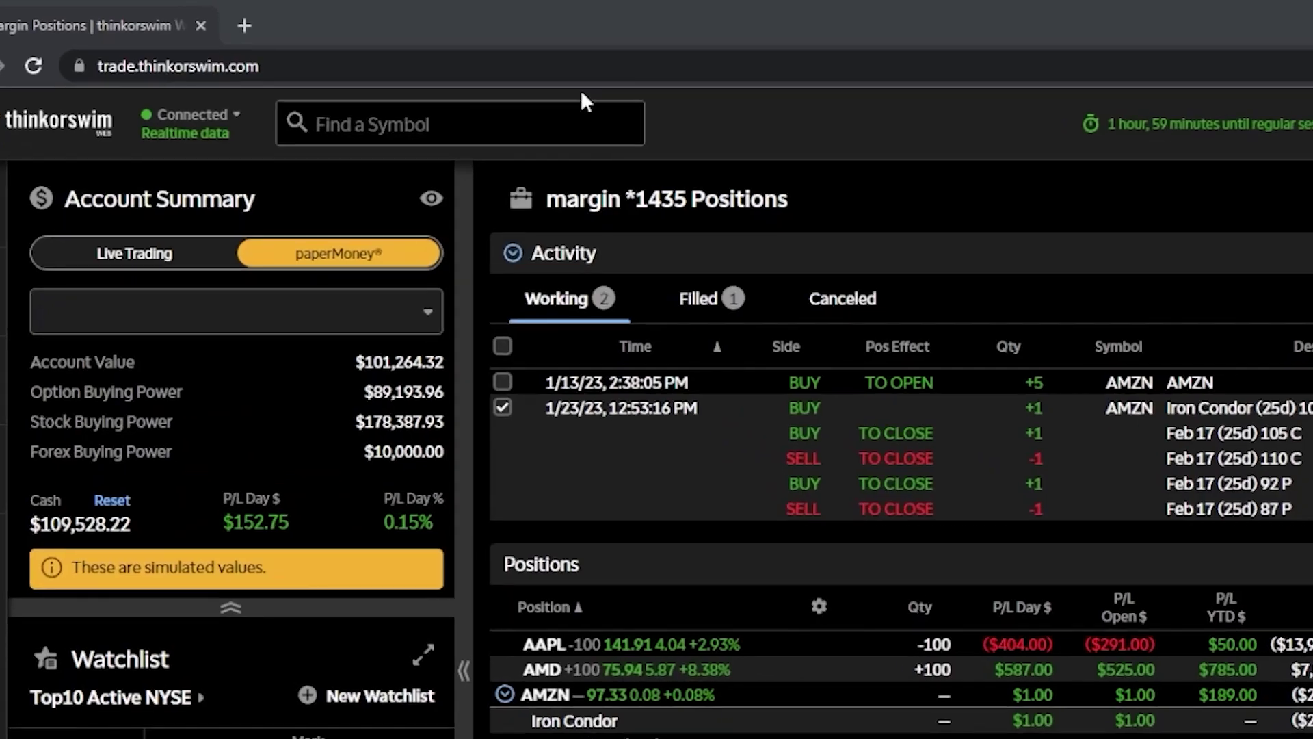
# Step: Look up the symbol GOOG and expand the March 17, 2023 expiration in its option chain
pyautogui.click(362, 74)
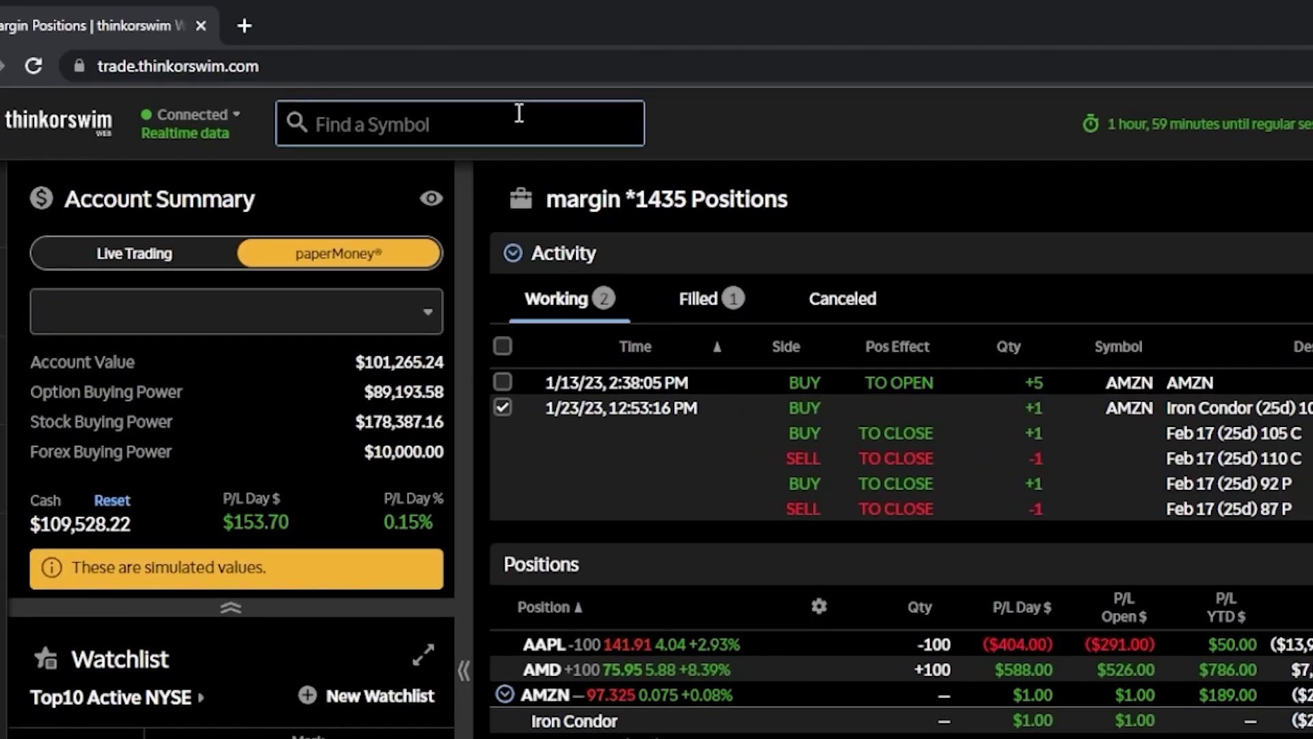
pyautogui.write('GOOG')
pyautogui.press('Return')
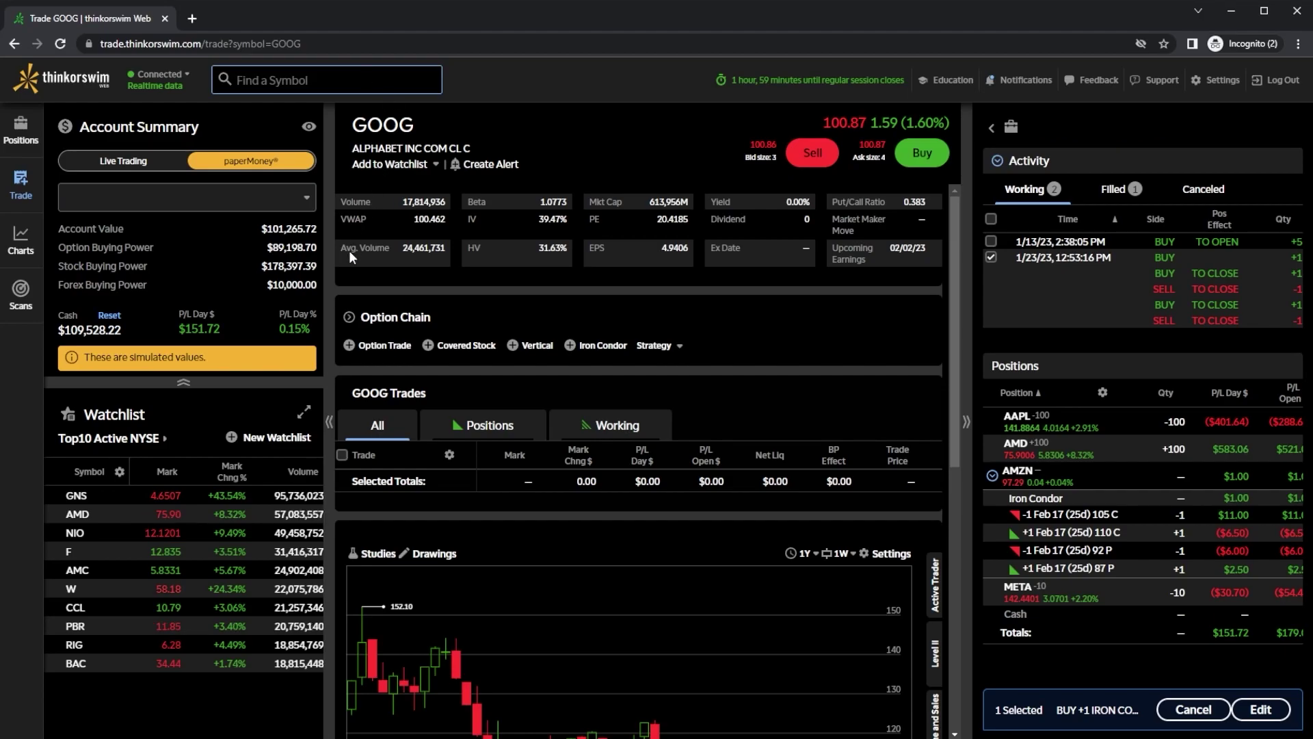
pyautogui.click(348, 318)
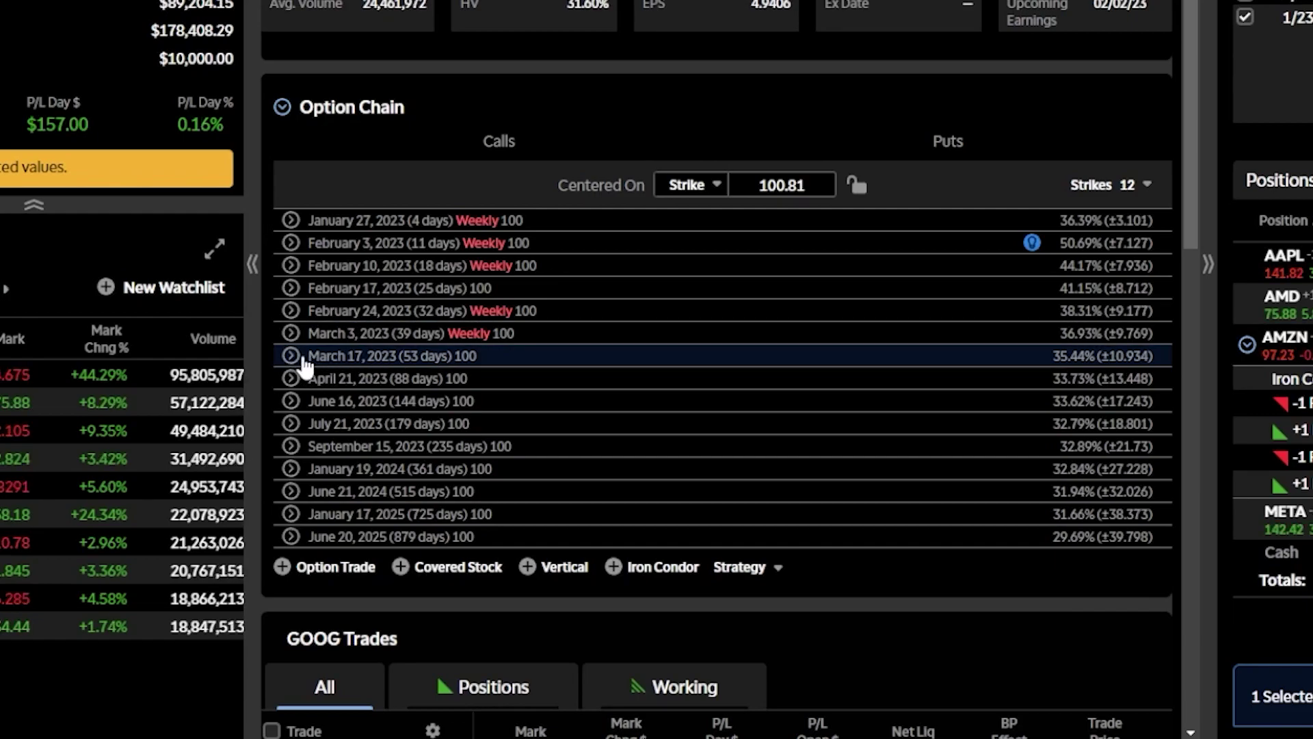
pyautogui.click(302, 365)
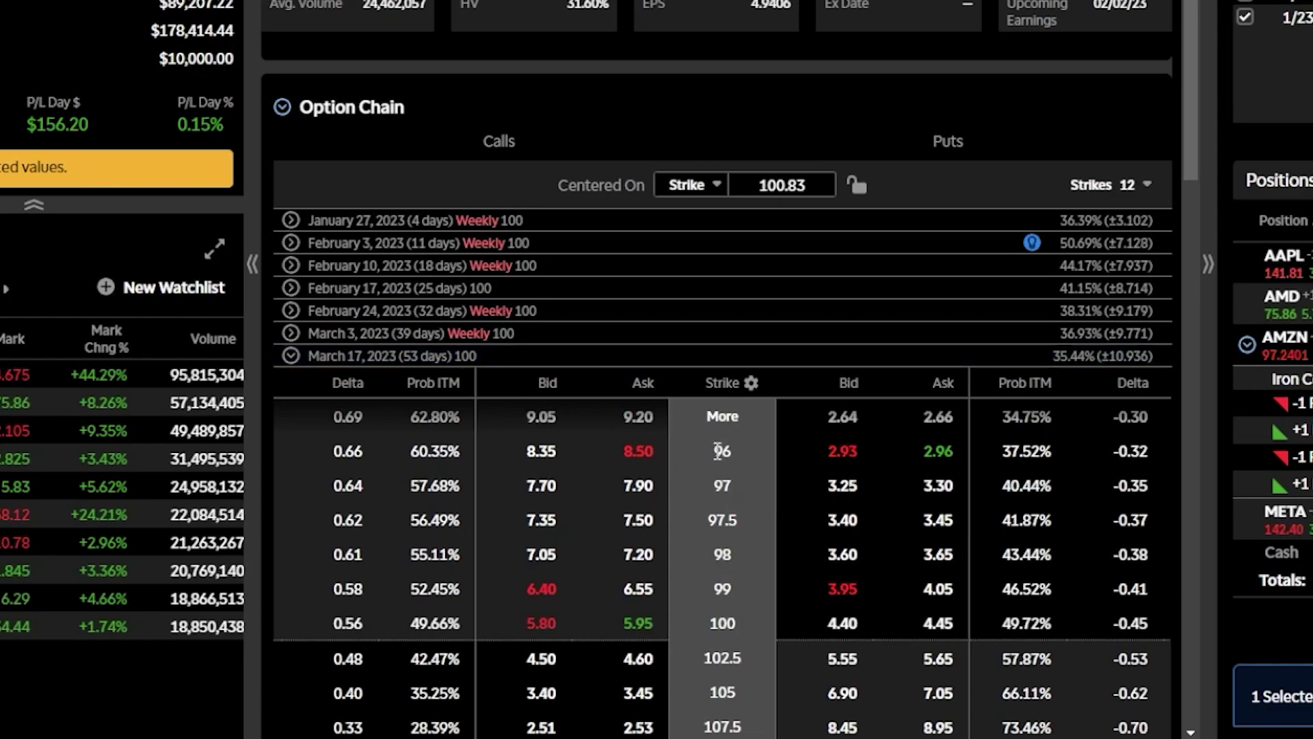
# Step: Start a GOOG put vertical for March 17: sell the 95 put and buy the 90 put, revealing lower strikes as needed
pyautogui.scroll(-2, 722, 455)
pyautogui.scroll(-2, 722, 455)
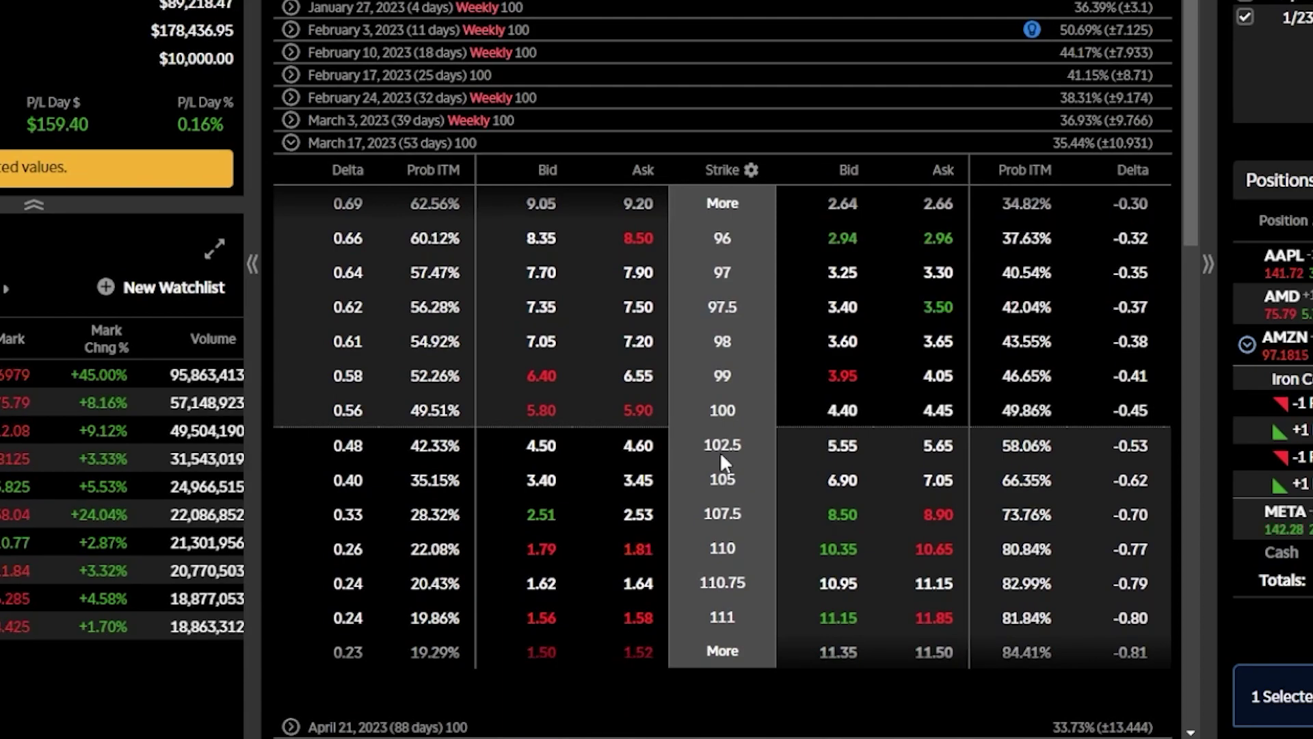
pyautogui.click(724, 205)
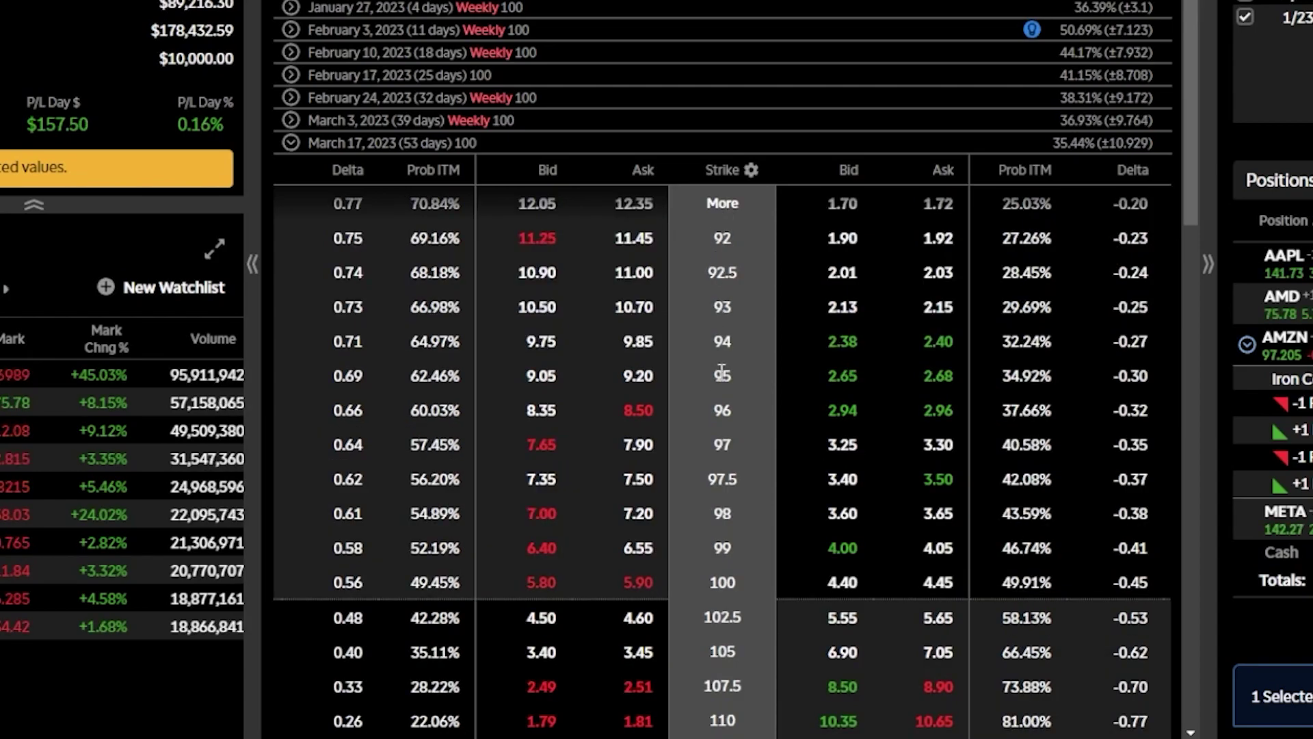
pyautogui.click(841, 378)
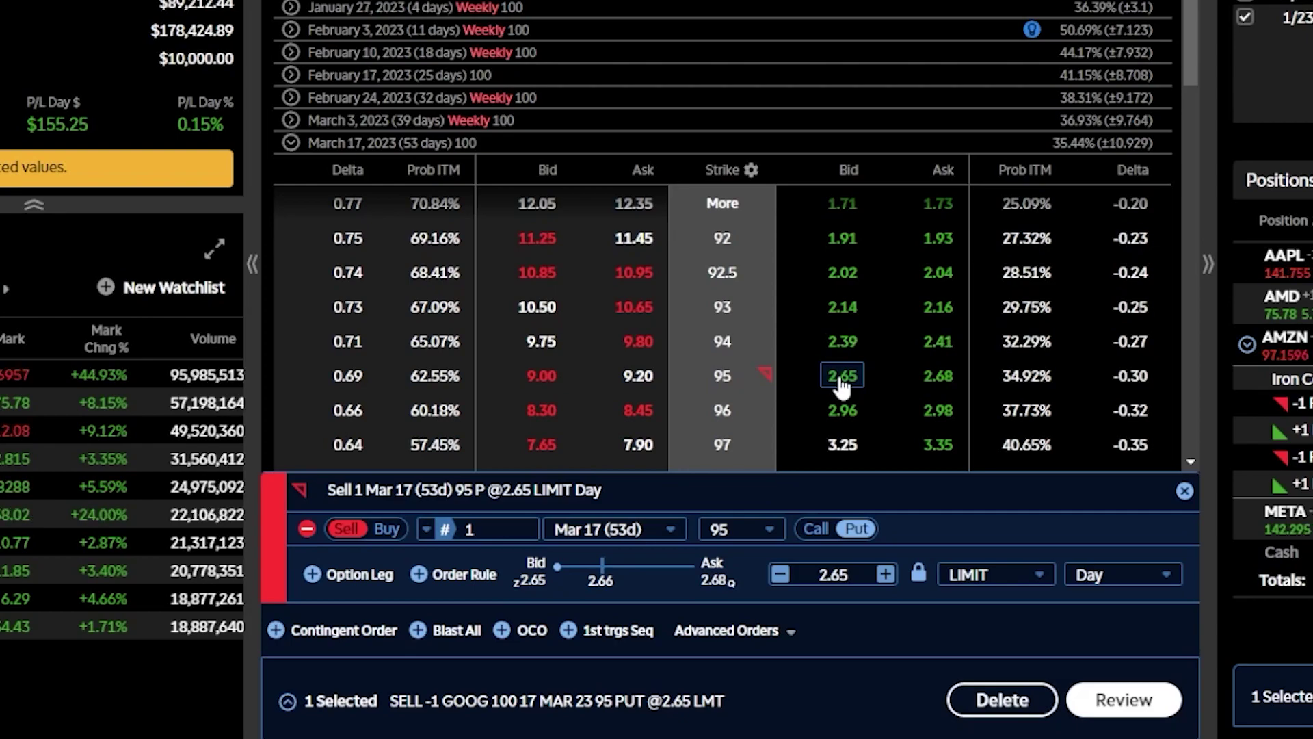
pyautogui.click(717, 206)
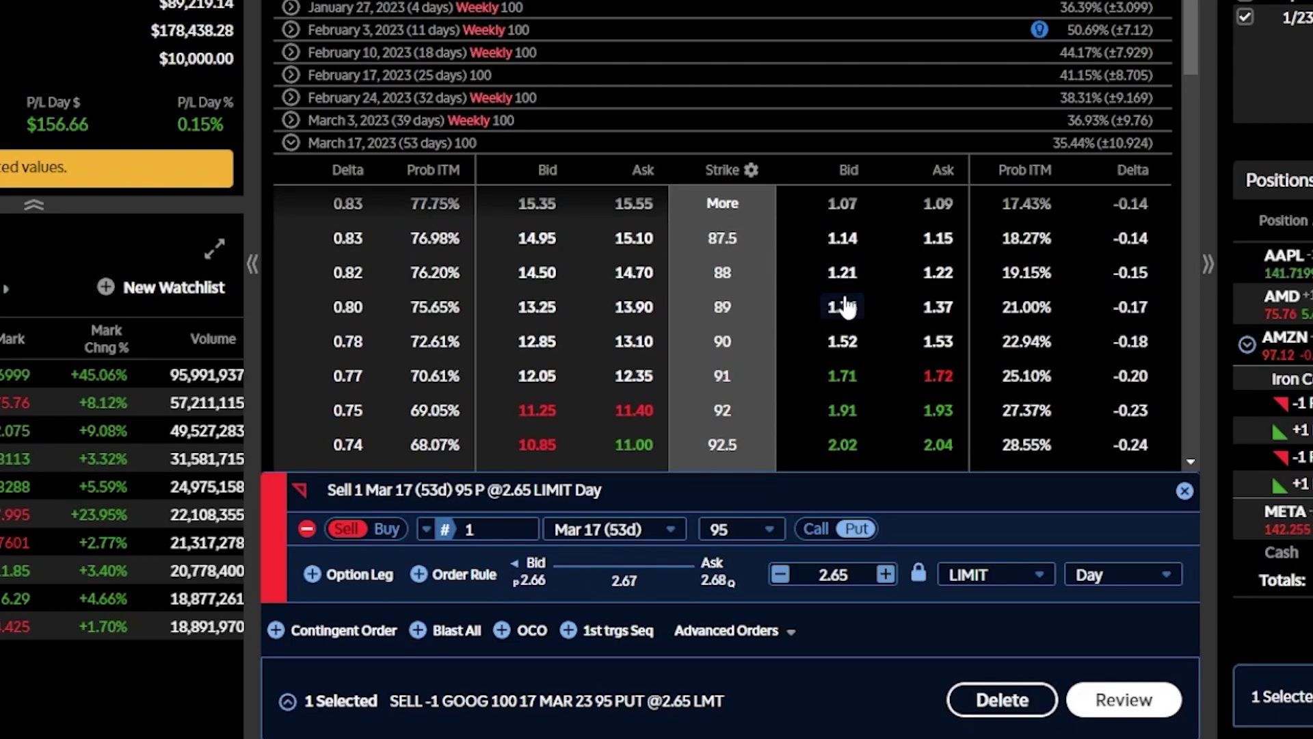
pyautogui.click(948, 345)
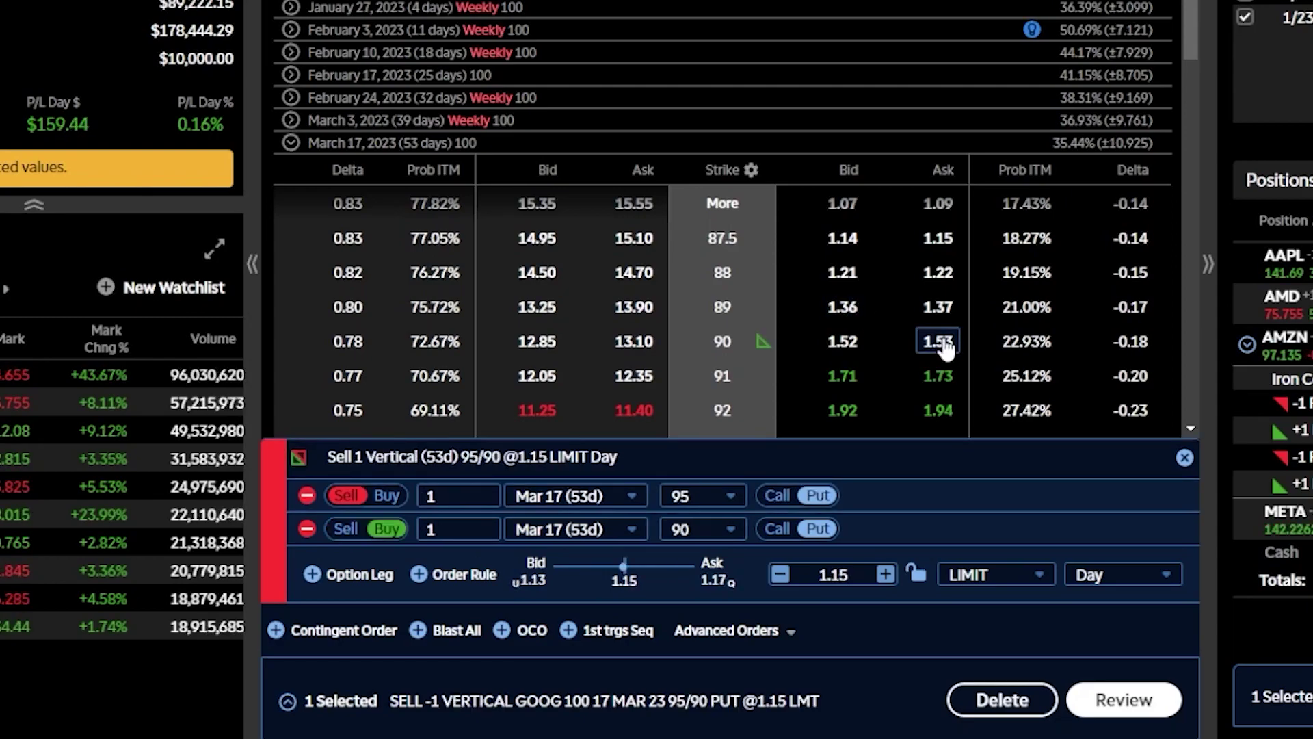
# Step: Add a short March 17 110 call to the GOOG order
pyautogui.scroll(-7, 703, 334)
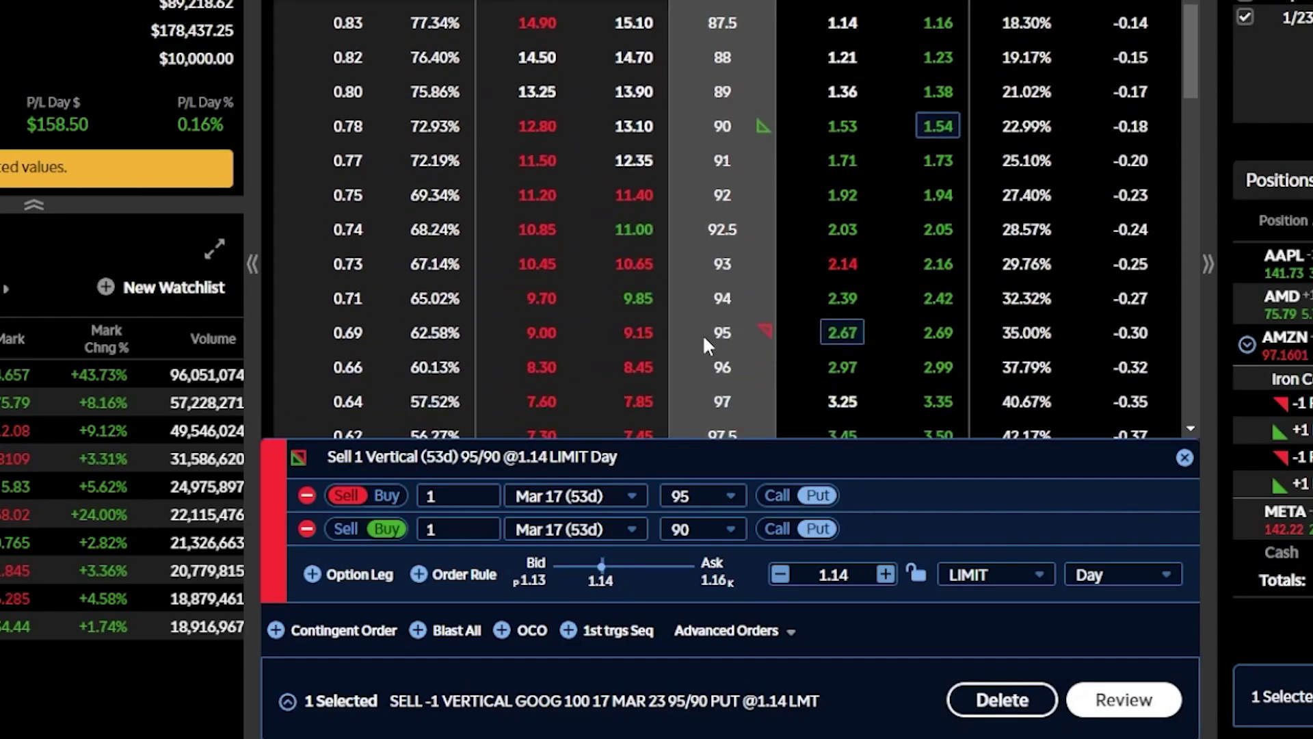
pyautogui.scroll(-2, 703, 333)
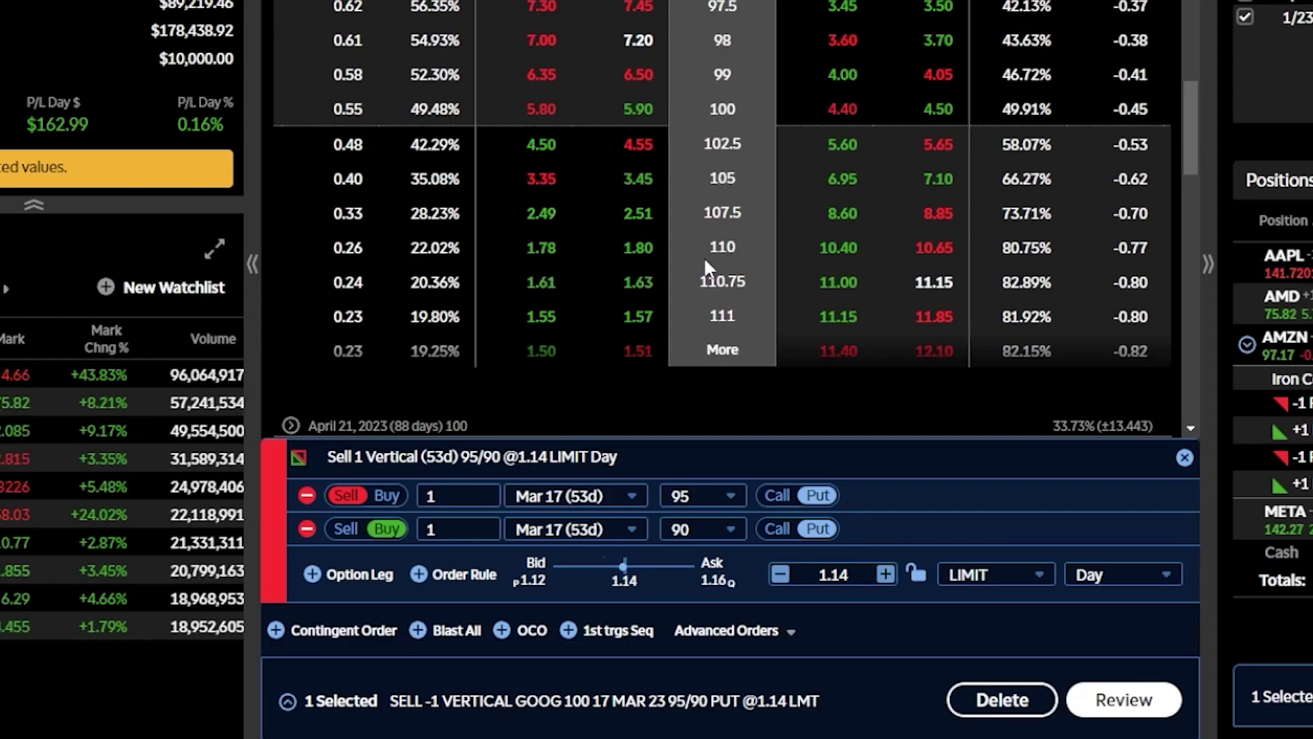
pyautogui.click(546, 252)
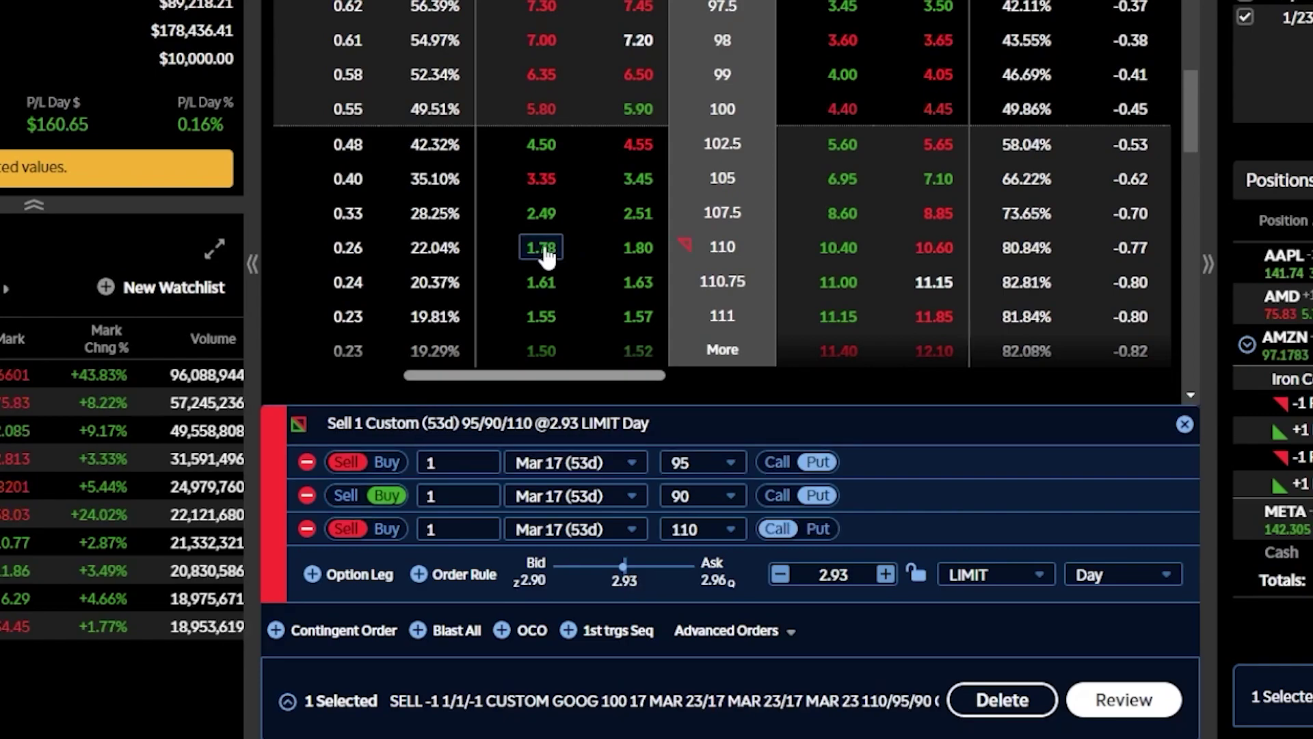
# Step: Reveal higher strikes and buy the March 17 115 call to complete the GOOG iron condor
pyautogui.click(722, 349)
pyautogui.scroll(-1, 726, 352)
pyautogui.scroll(-3, 726, 353)
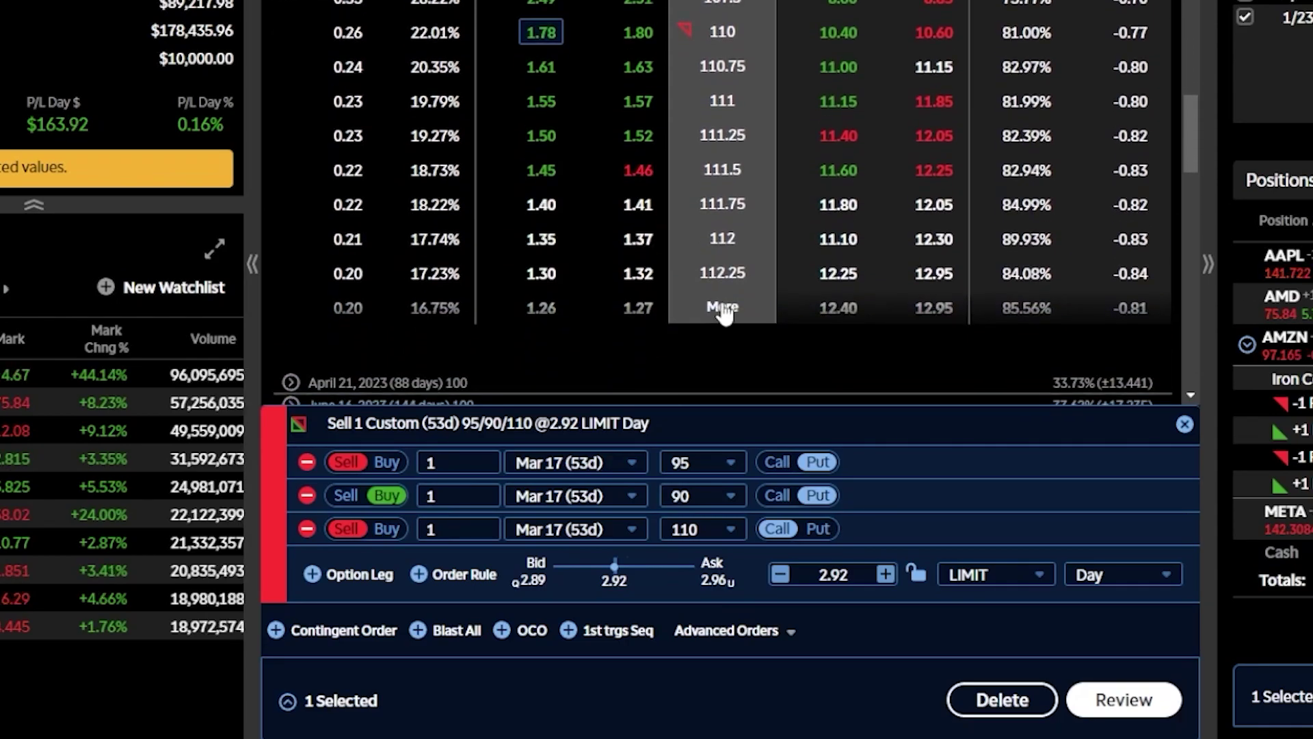
pyautogui.click(724, 303)
pyautogui.scroll(-3, 723, 303)
pyautogui.click(723, 373)
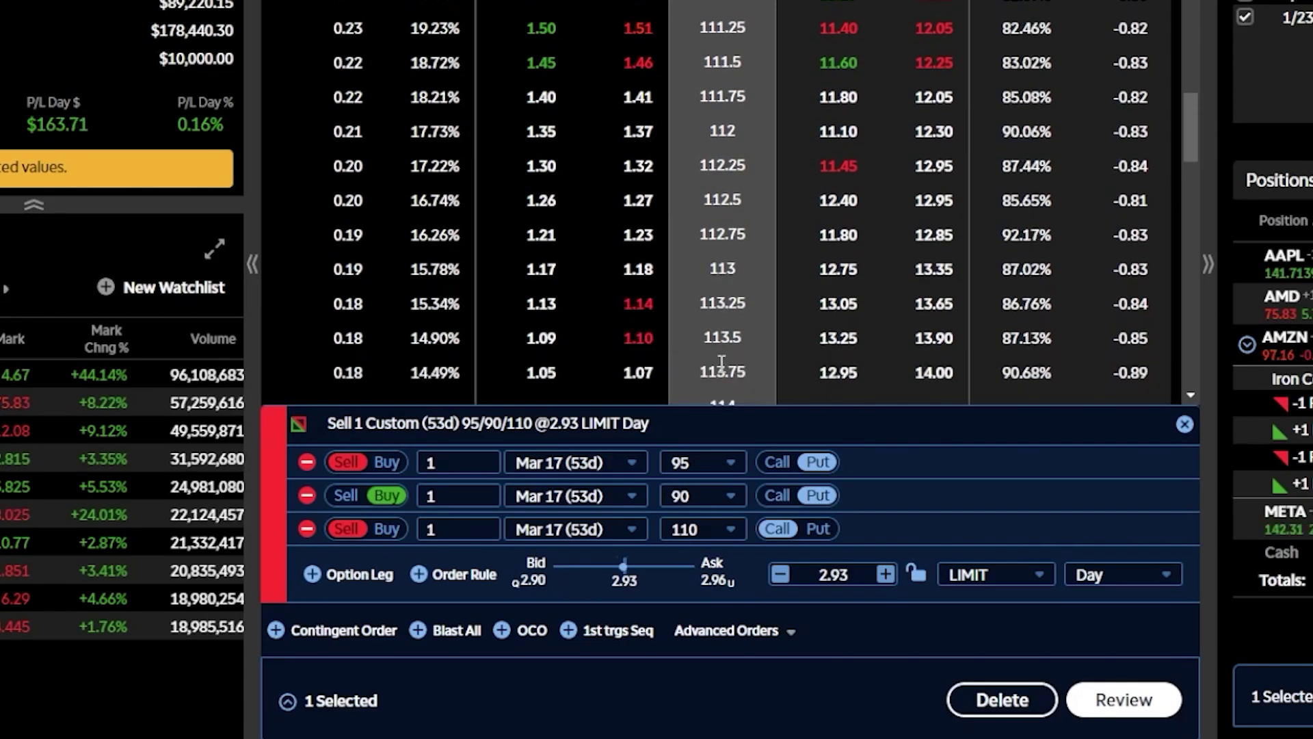
pyautogui.scroll(-3, 720, 360)
pyautogui.click(722, 329)
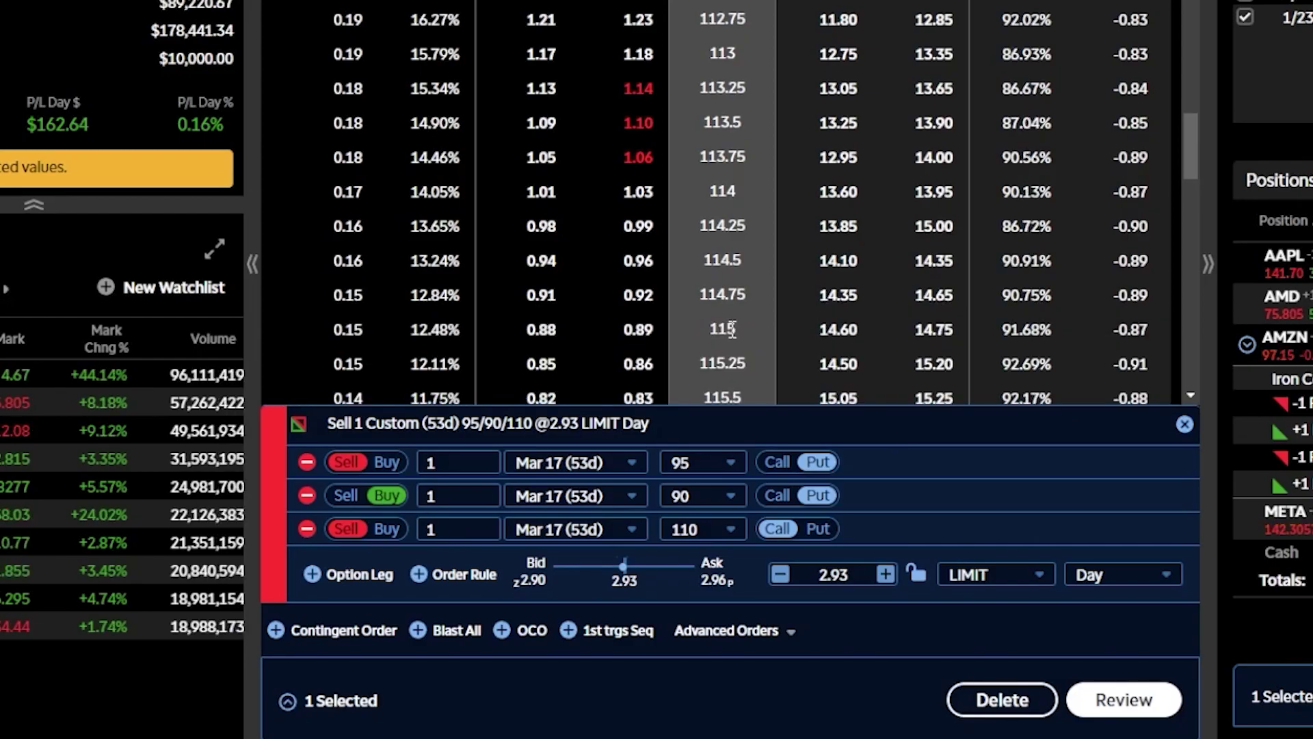
pyautogui.click(640, 331)
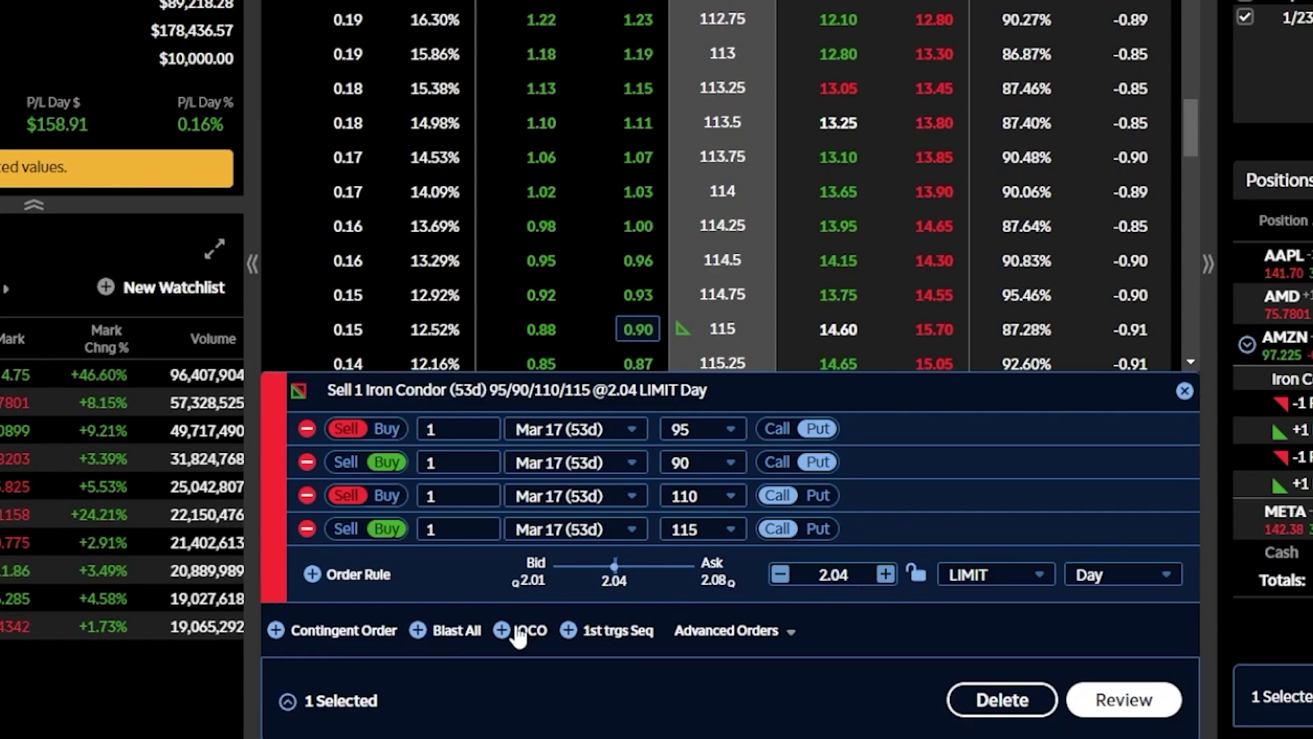
# Step: Add a contingent order that buys back the GOOG iron condor at a 1.02 limit with GTC duration
pyautogui.click(318, 636)
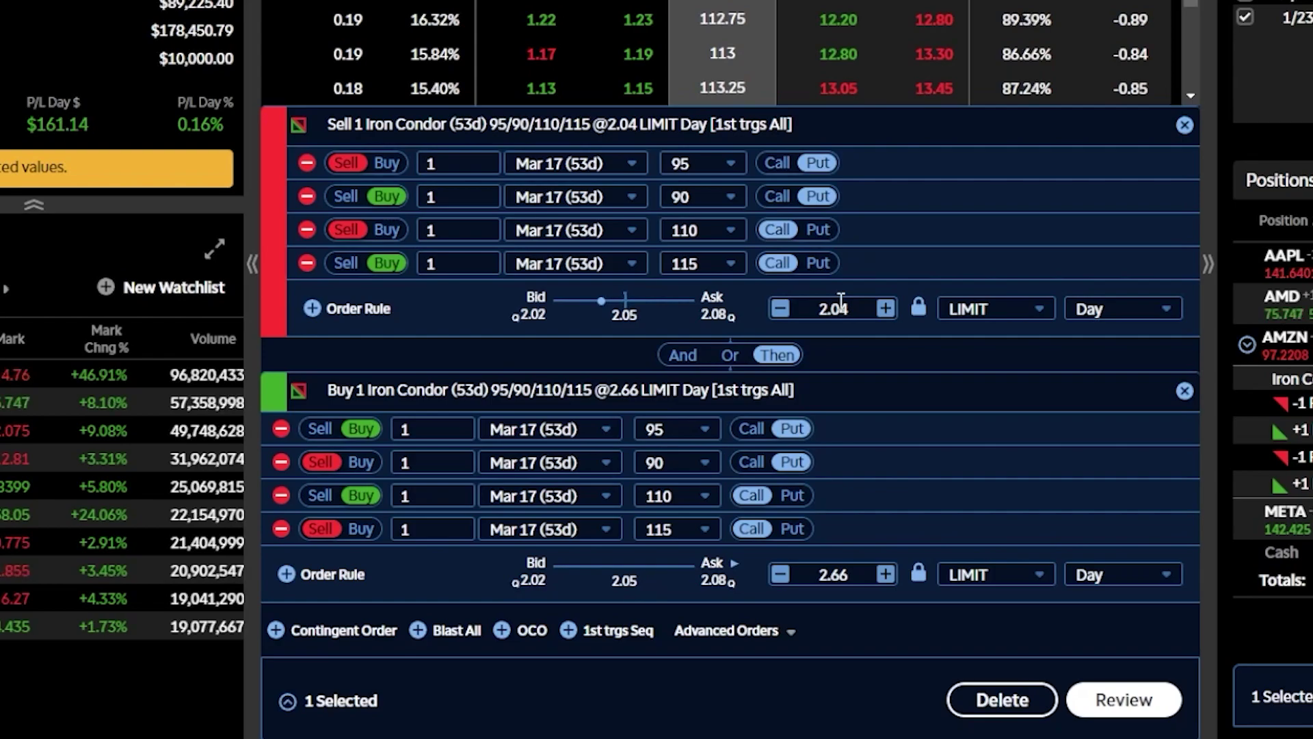
pyautogui.doubleClick(850, 578)
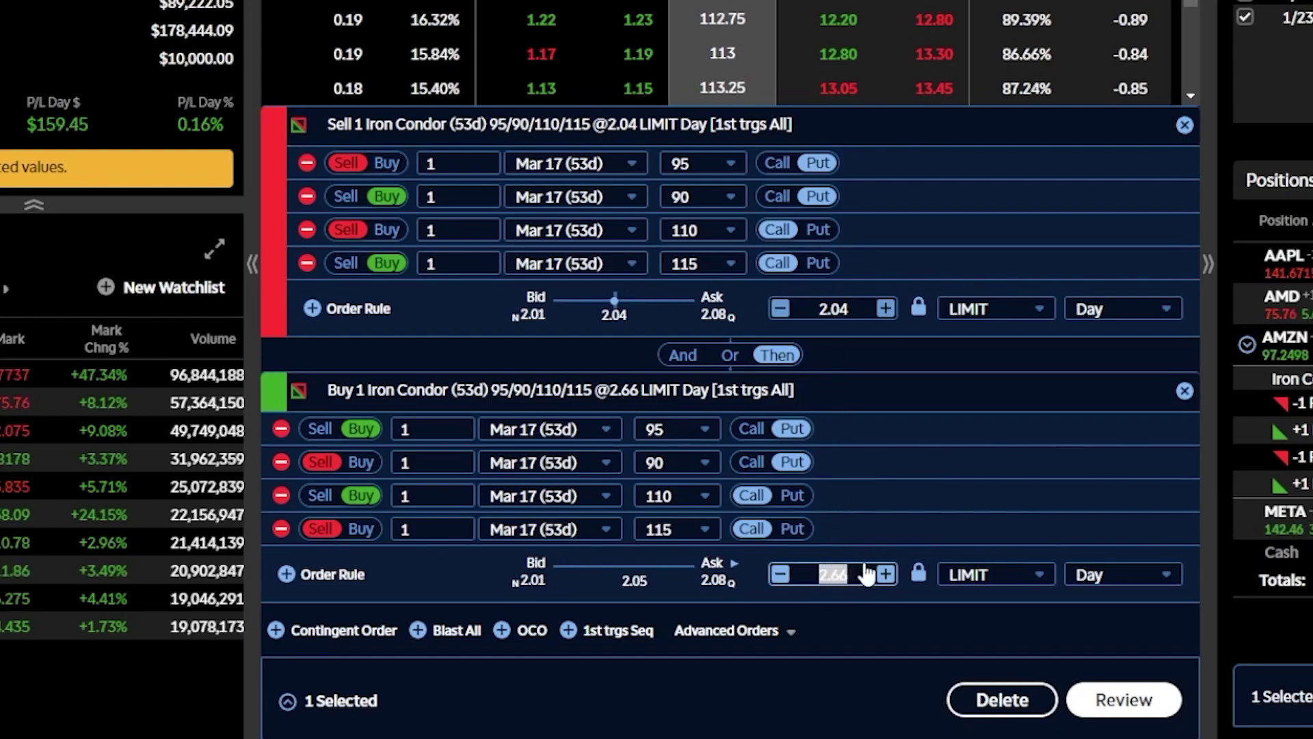
pyautogui.write('1.02')
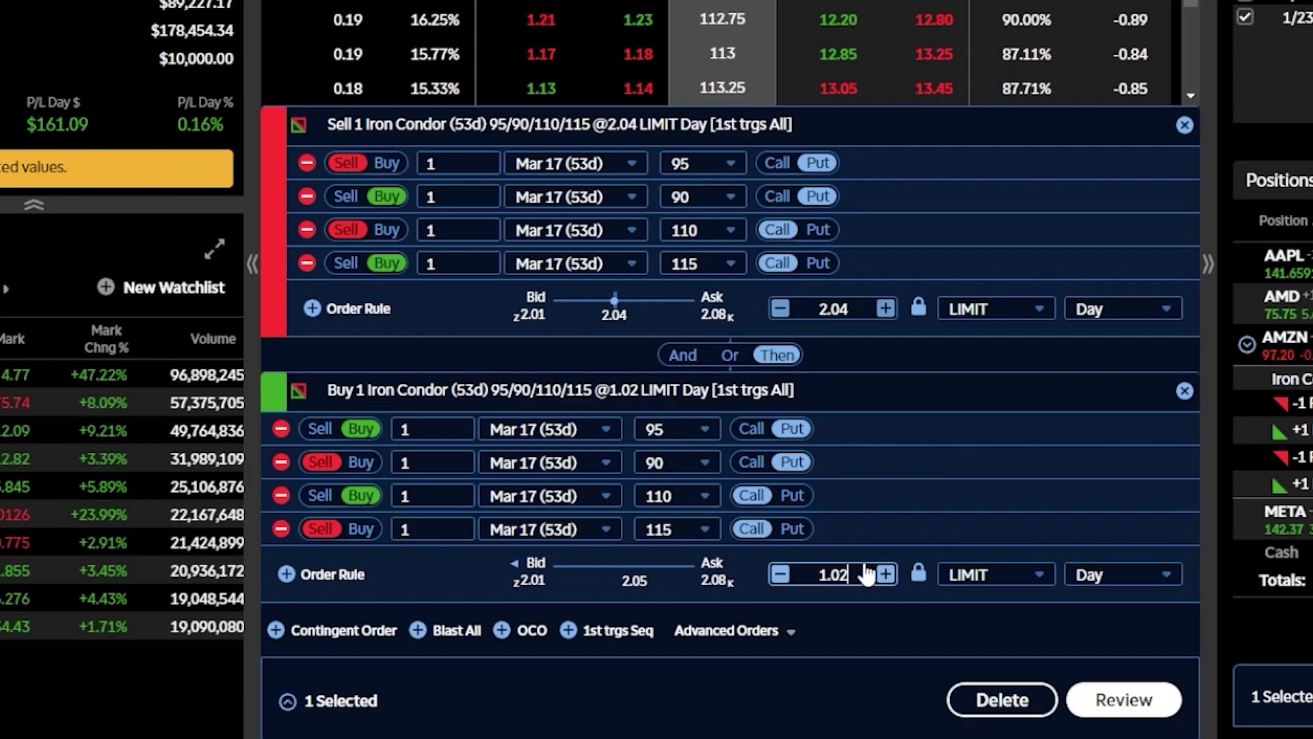
pyautogui.click(1104, 578)
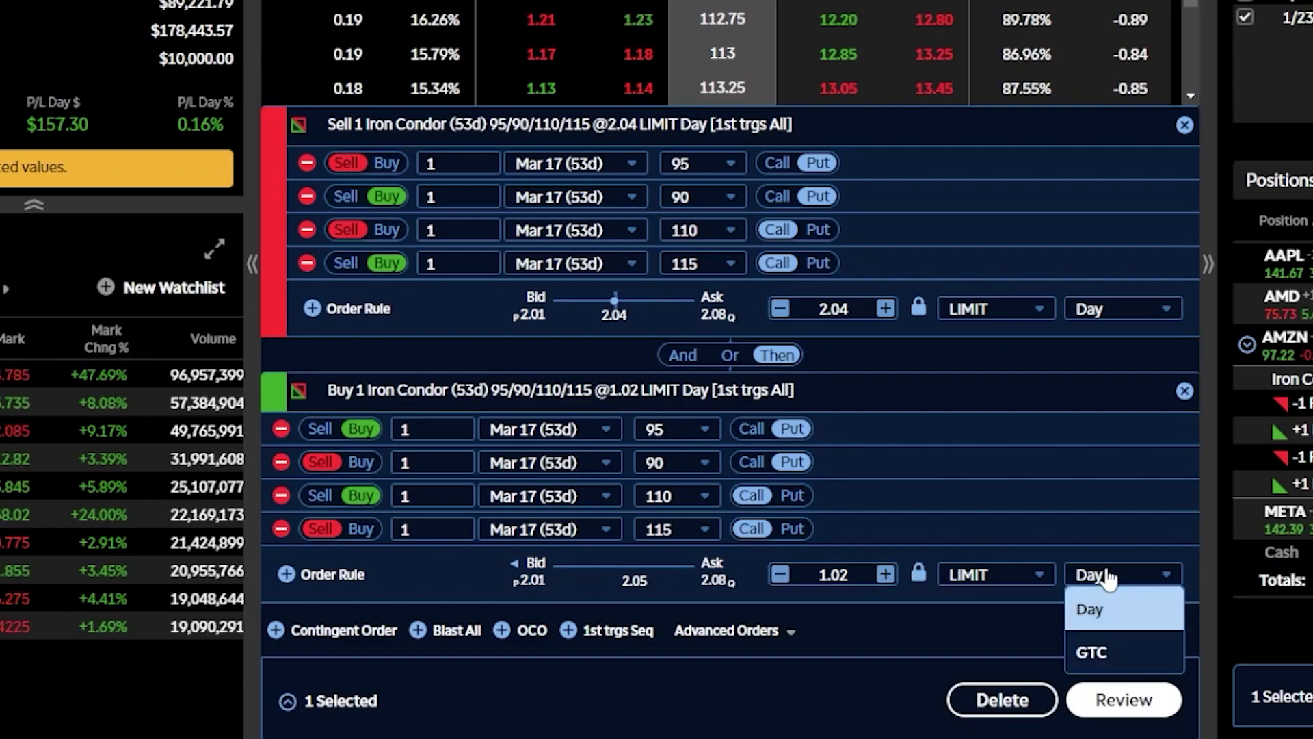
pyautogui.click(1109, 653)
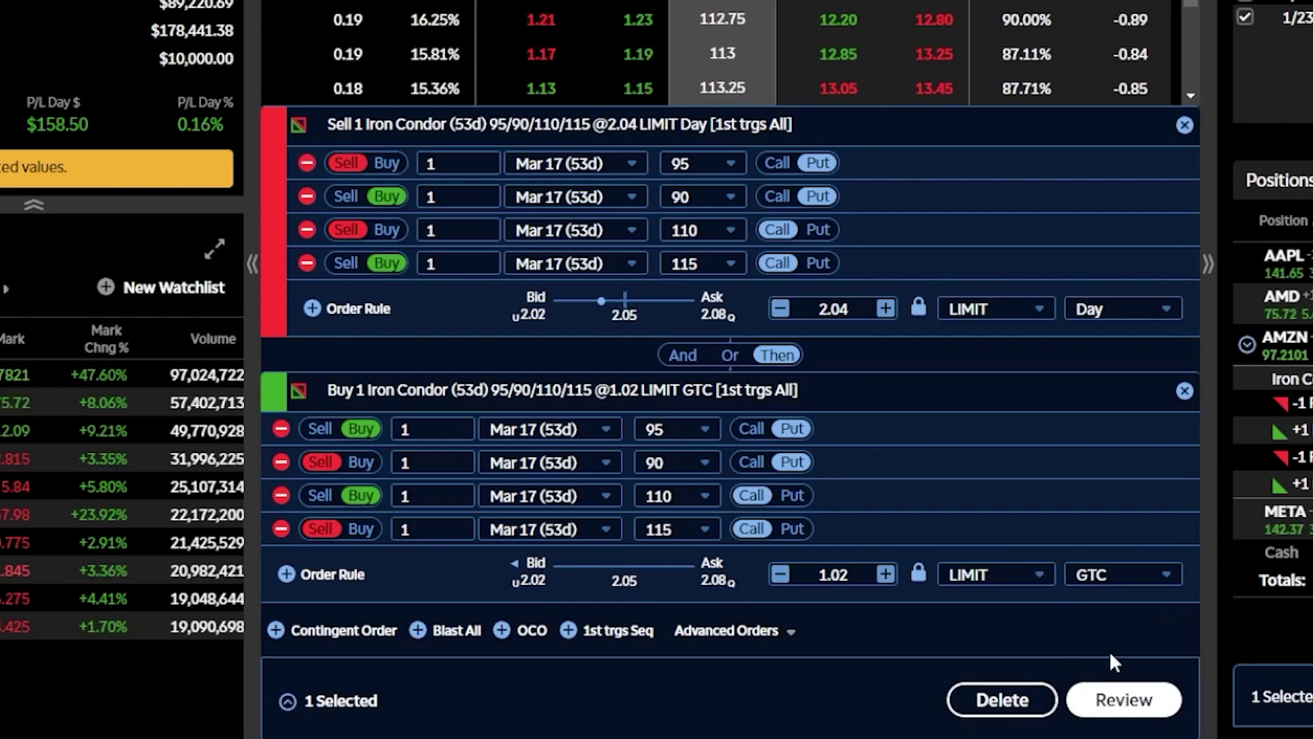
# Step: Review and send the GOOG iron condor sell order with its contingent closing order, and open the account positions to check them
pyautogui.click(1119, 701)
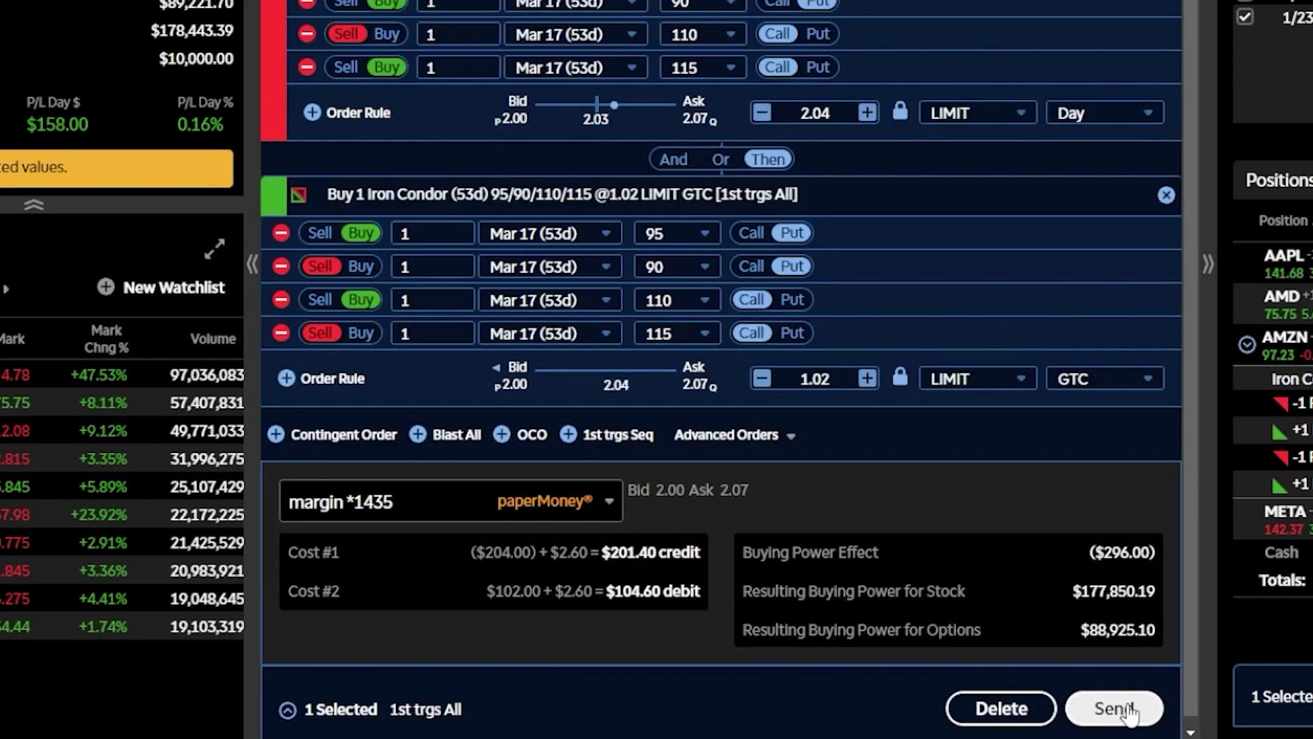
pyautogui.click(1127, 709)
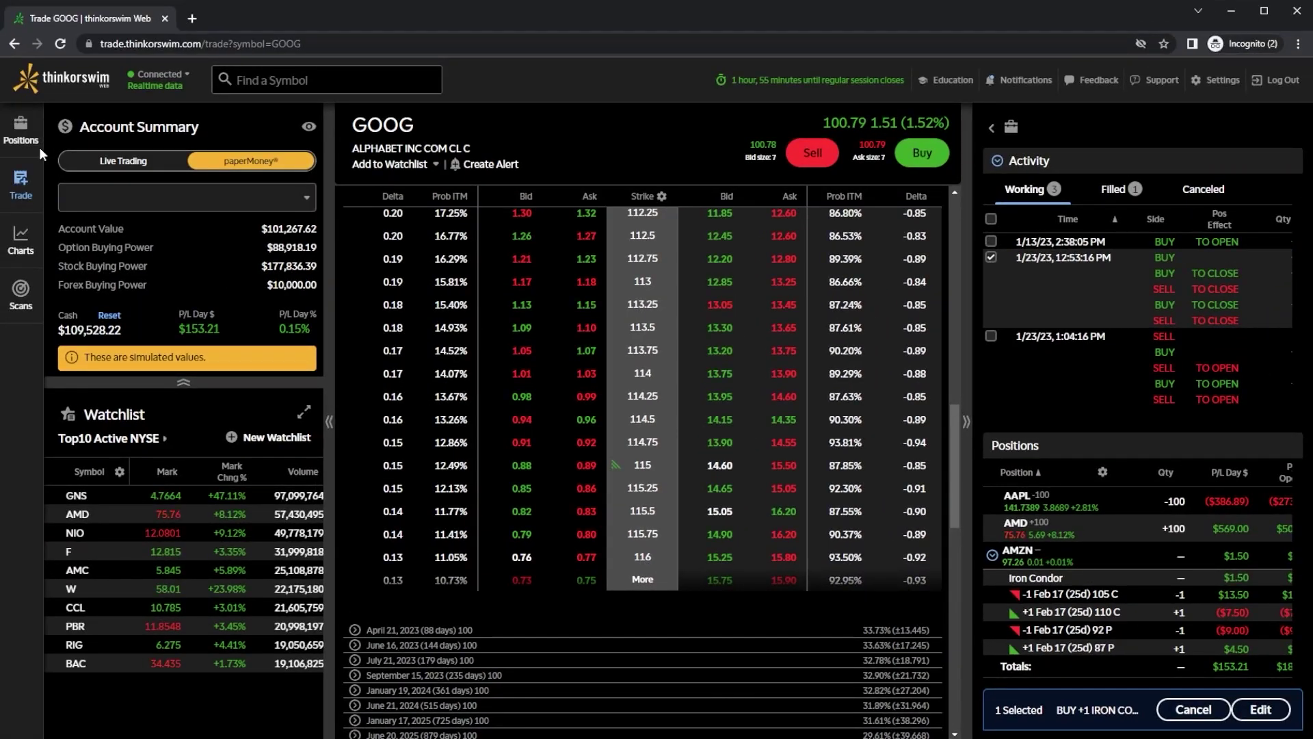
pyautogui.click(32, 145)
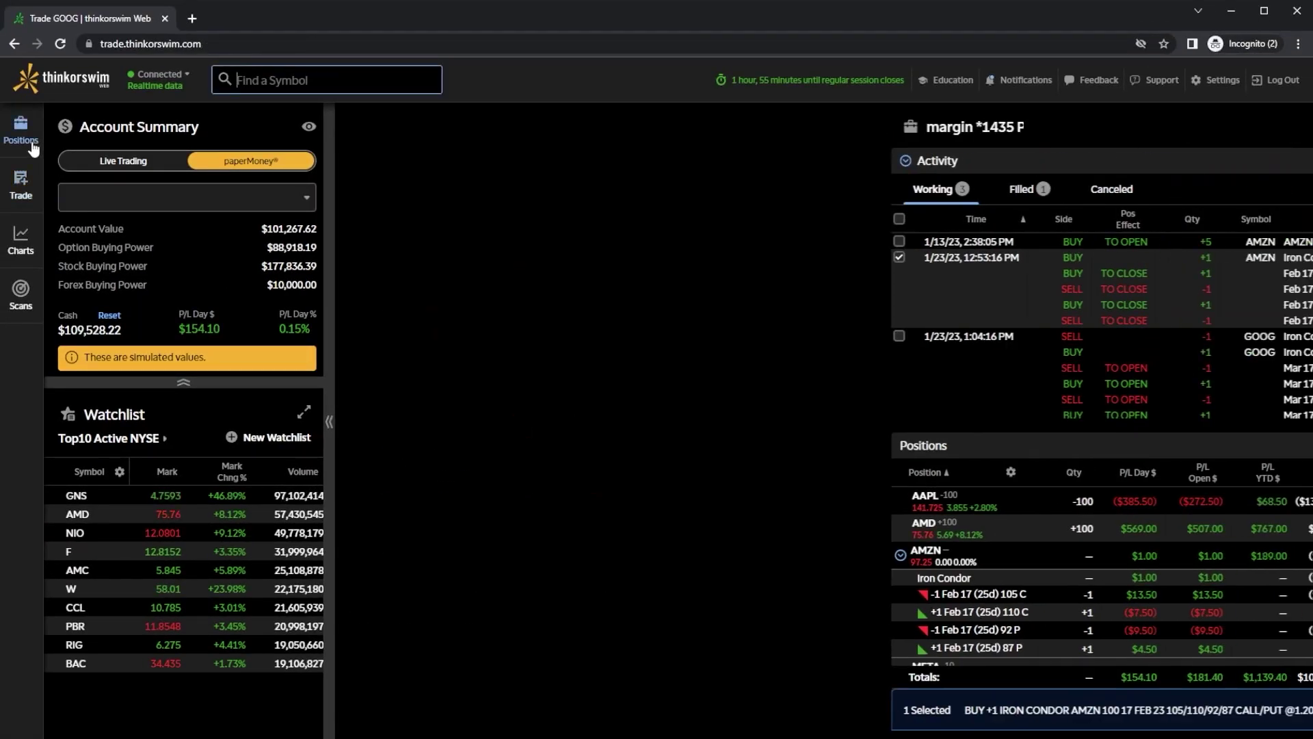